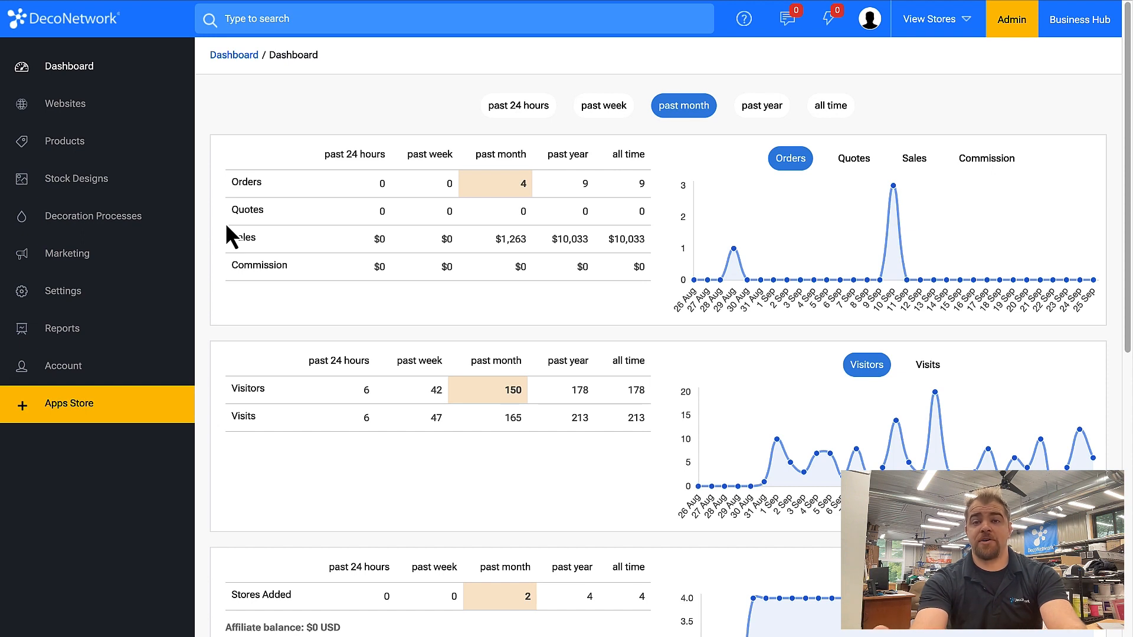
# Step: Open the Standard color palette of the Screen Printing decoration process for editing
pyautogui.click(121, 227)
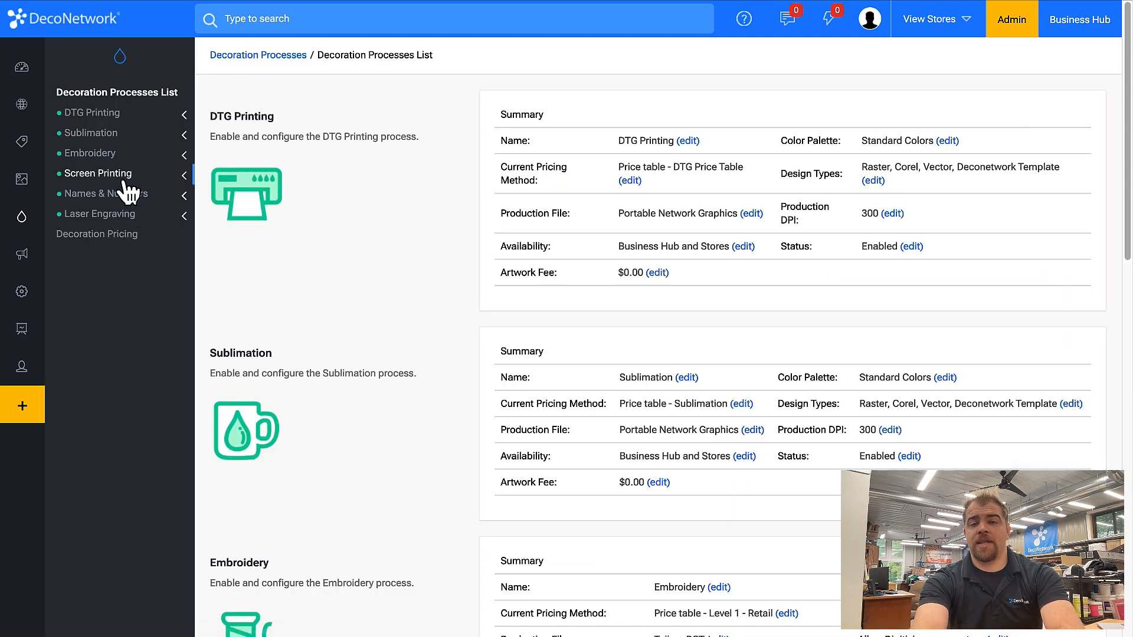
pyautogui.click(124, 177)
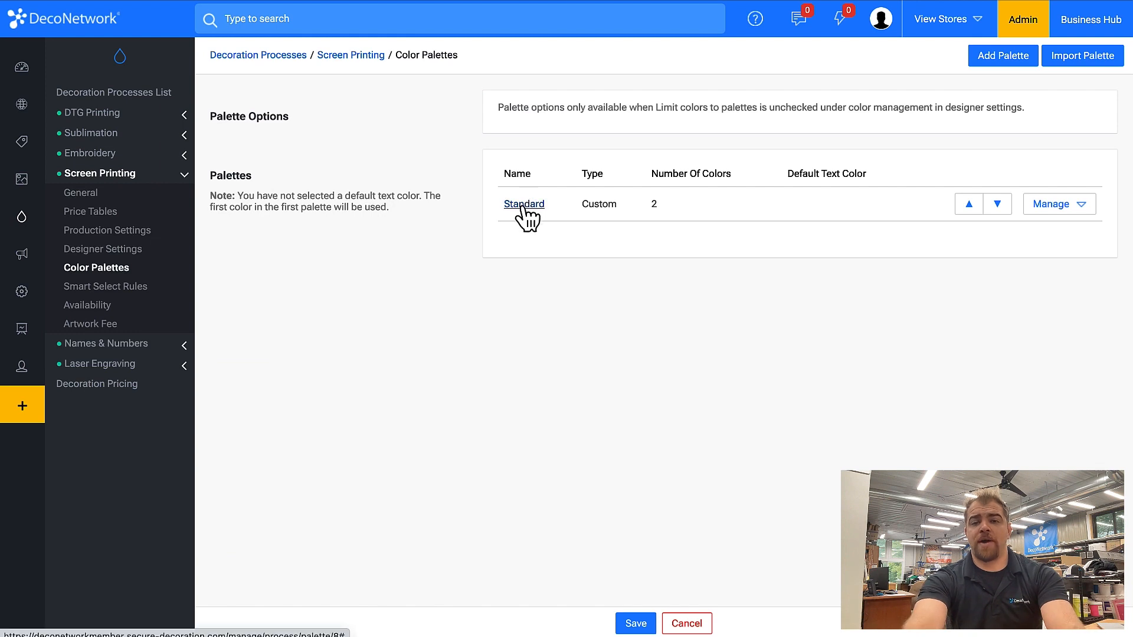
pyautogui.click(521, 205)
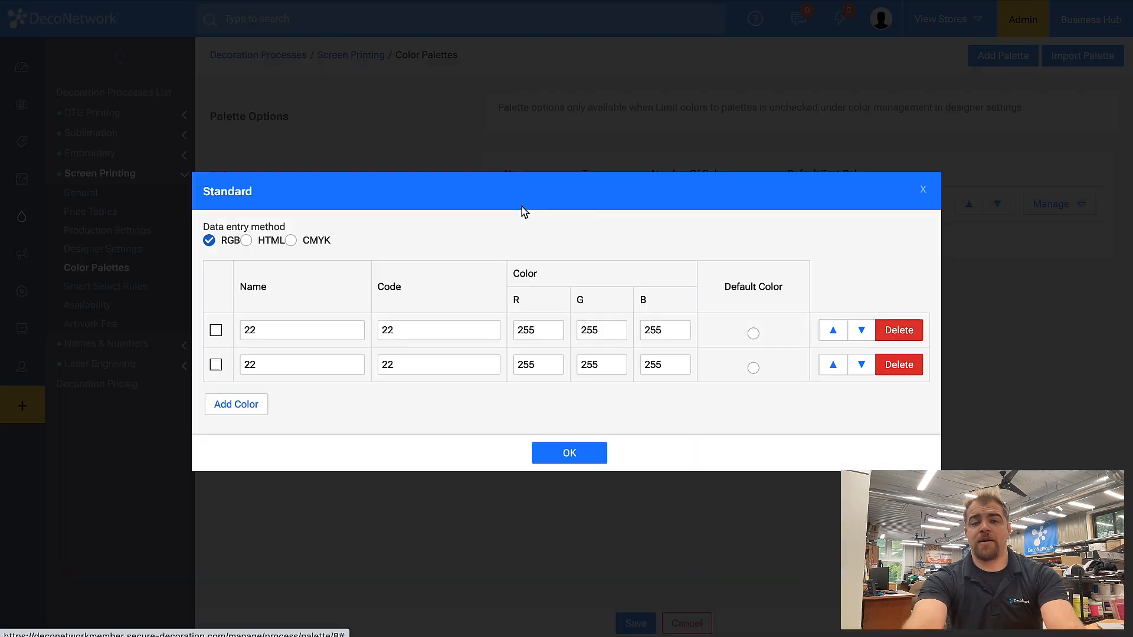
# Step: Rename the palette's first color Black with RGB 0, 0, 0, and name the second color White
pyautogui.doubleClick(324, 335)
pyautogui.write('Bla')
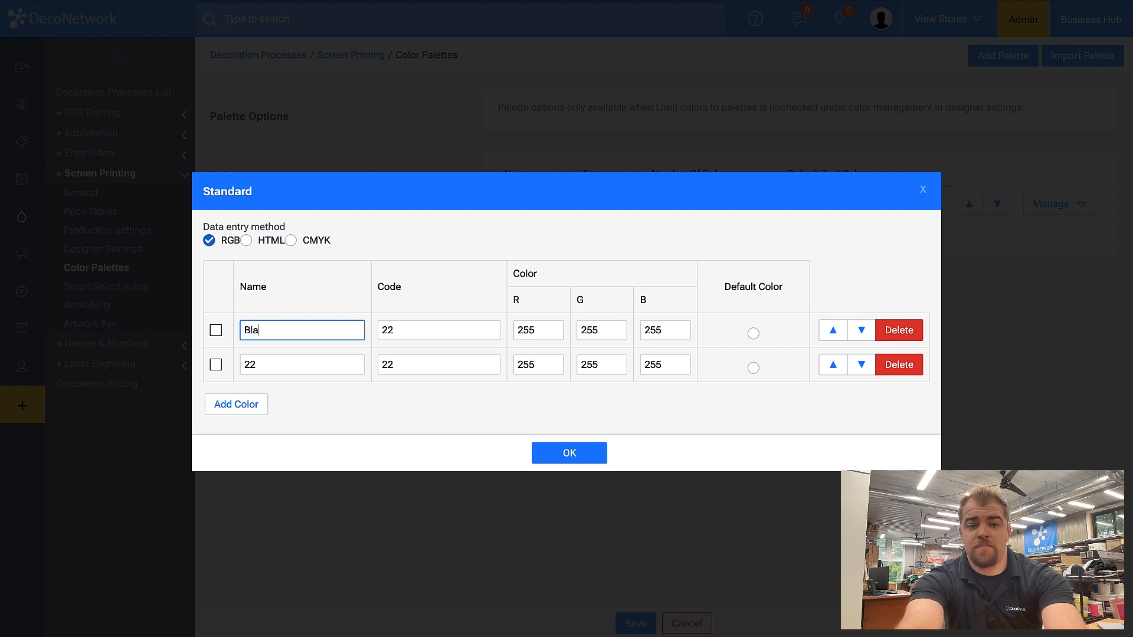
pyautogui.write('ck')
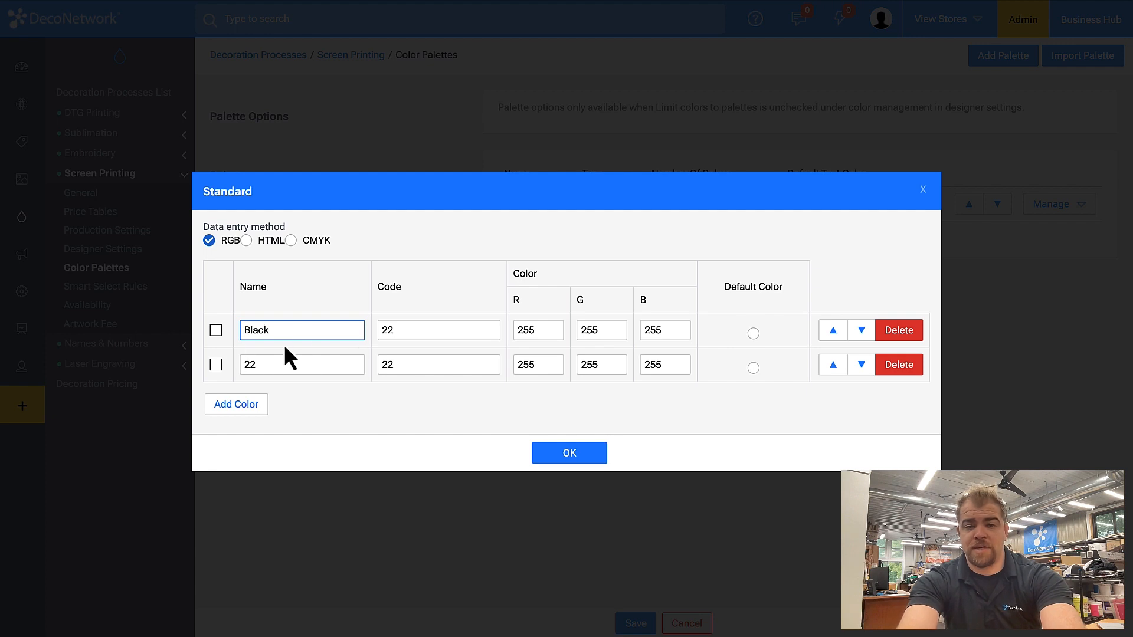
pyautogui.doubleClick(551, 331)
pyautogui.write('0')
pyautogui.press('Tab')
pyautogui.write('0')
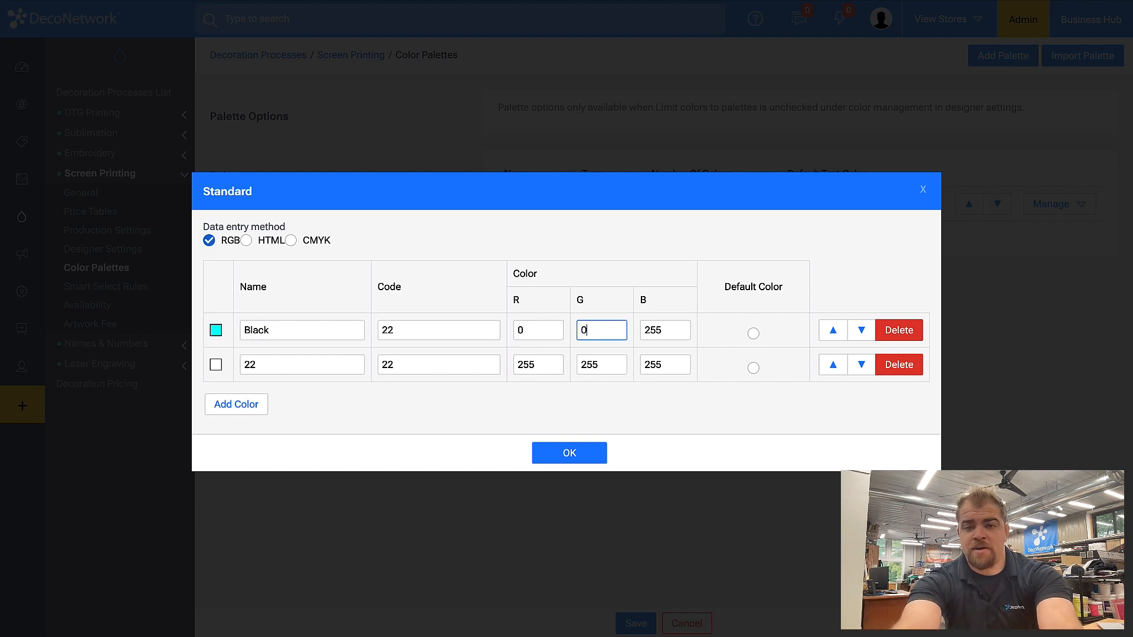
pyautogui.press('Tab')
pyautogui.write('0')
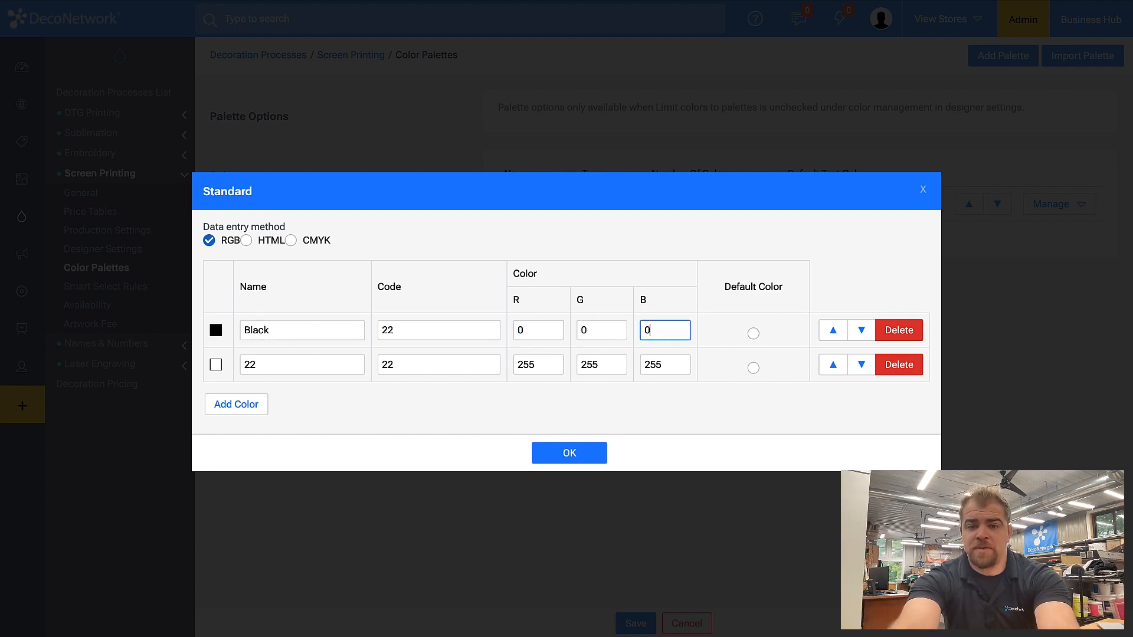
pyautogui.doubleClick(265, 366)
pyautogui.write('White')
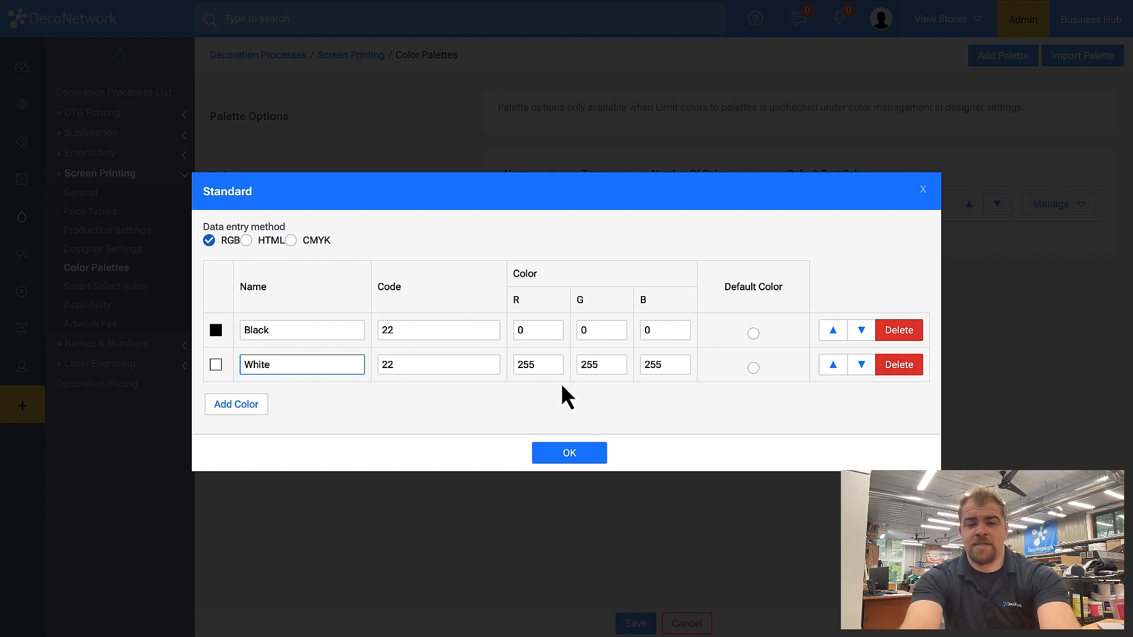
# Step: Add a third color named Red with RGB 200, 0, 0 and accept the palette
pyautogui.click(244, 406)
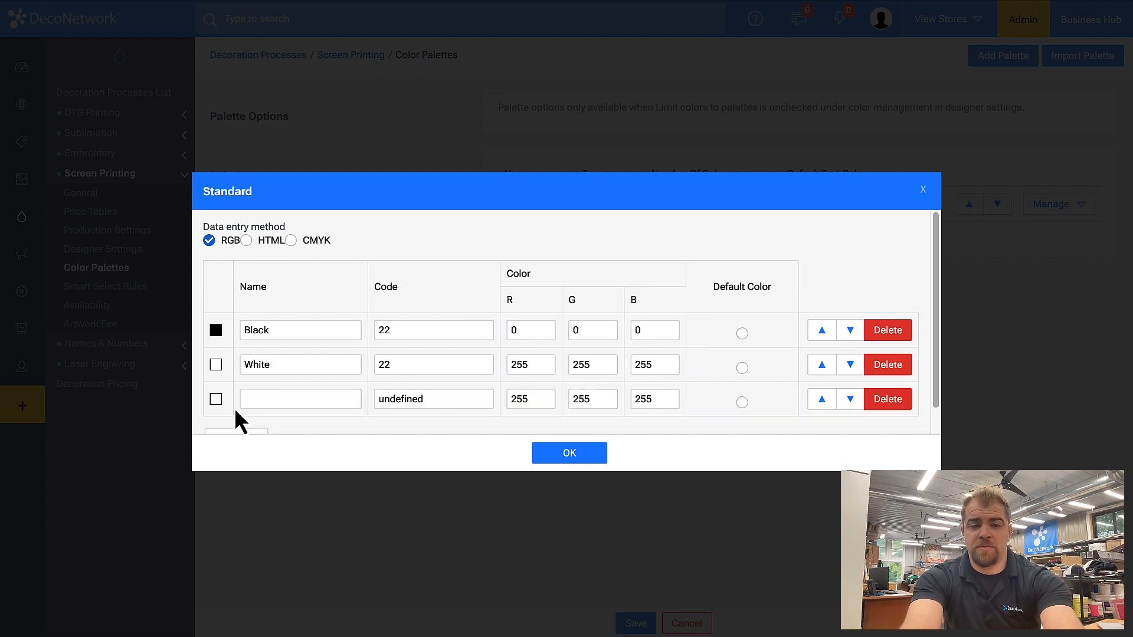
pyautogui.click(278, 386)
pyautogui.write('Red')
pyautogui.click(525, 387)
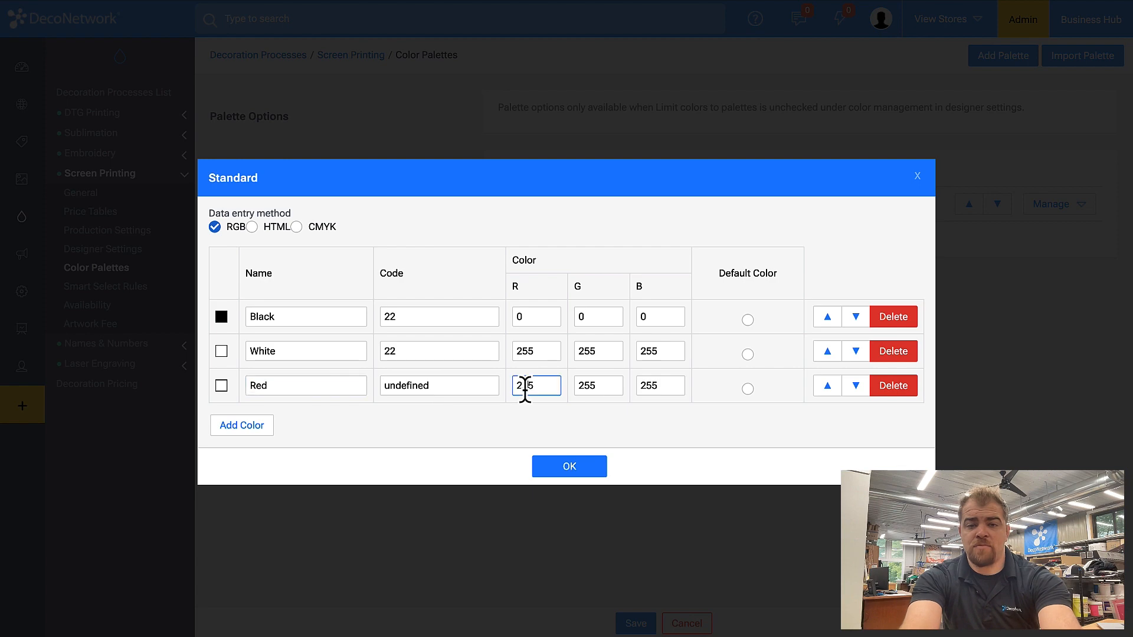
pyautogui.doubleClick(525, 387)
pyautogui.write('200')
pyautogui.press('Tab')
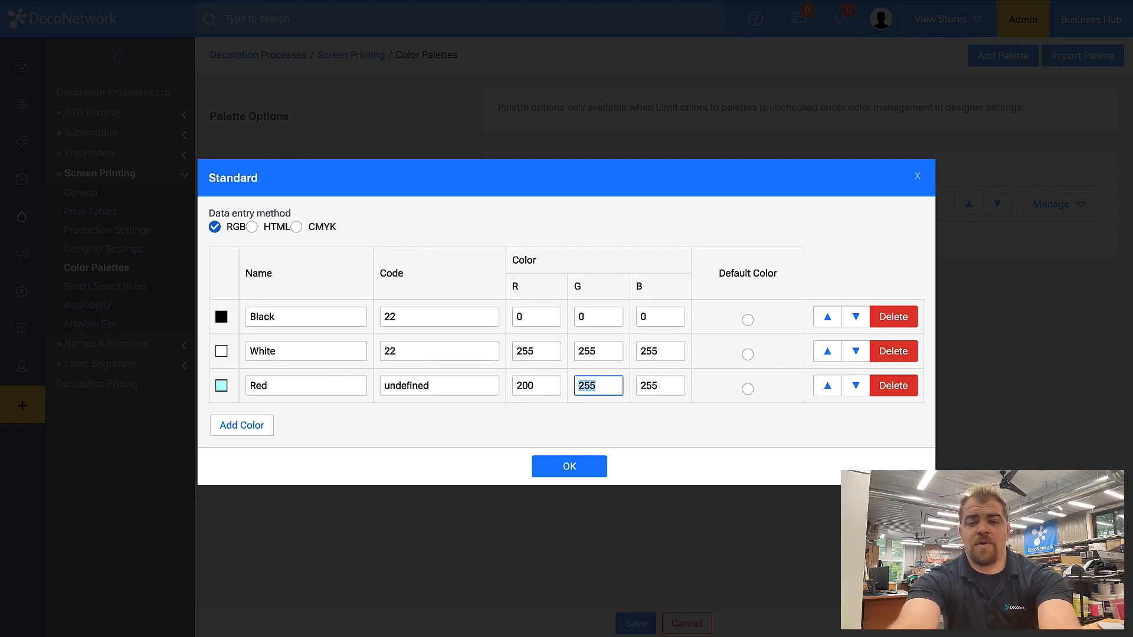
pyautogui.write('0')
pyautogui.press('Tab')
pyautogui.write('0')
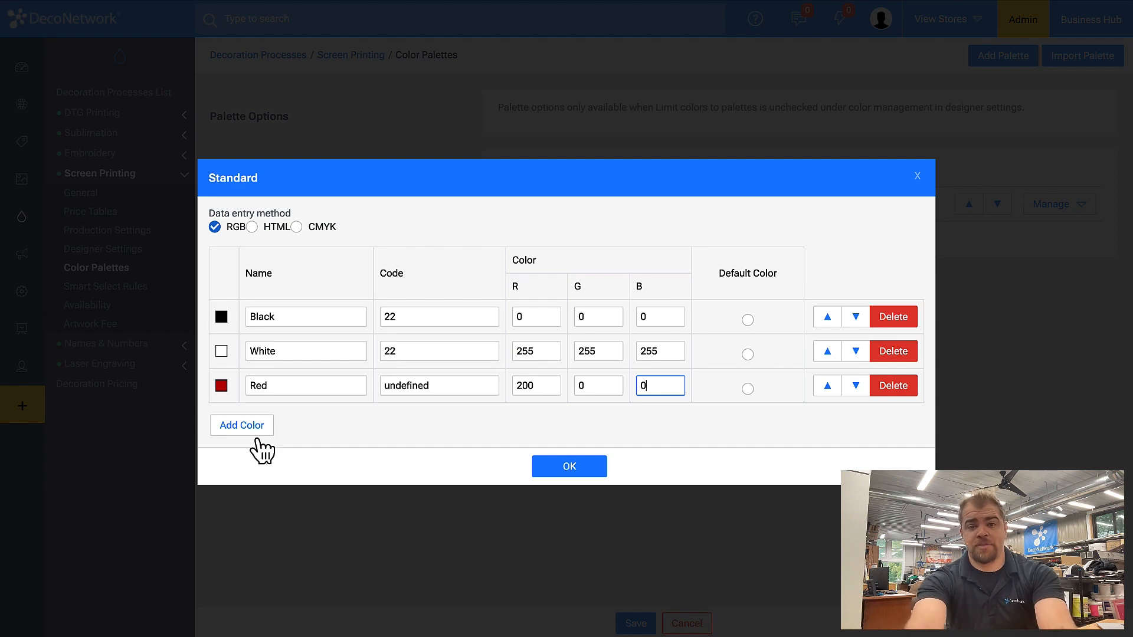
pyautogui.click(543, 467)
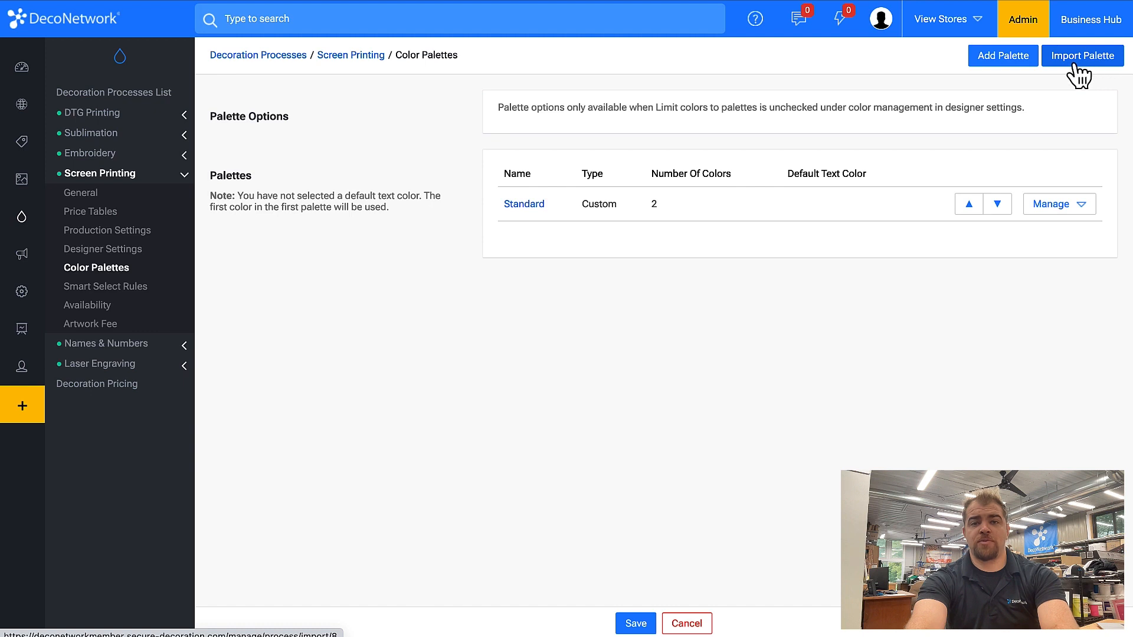
# Step: Start a palette import for Screen Printing with CSV as the palette source
pyautogui.click(1093, 59)
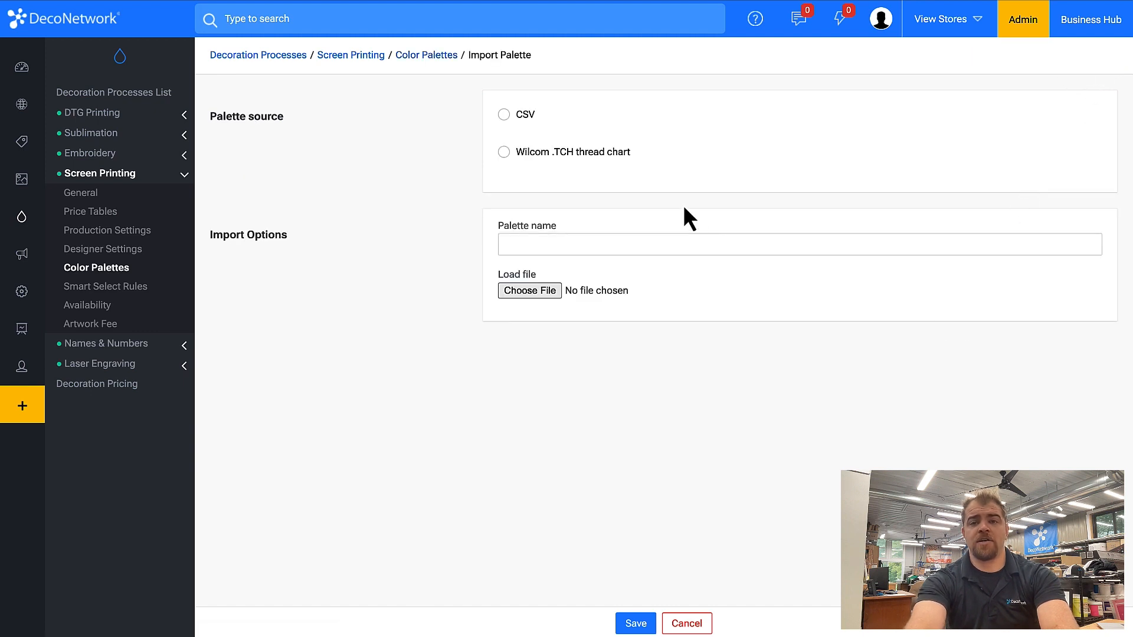
pyautogui.click(519, 118)
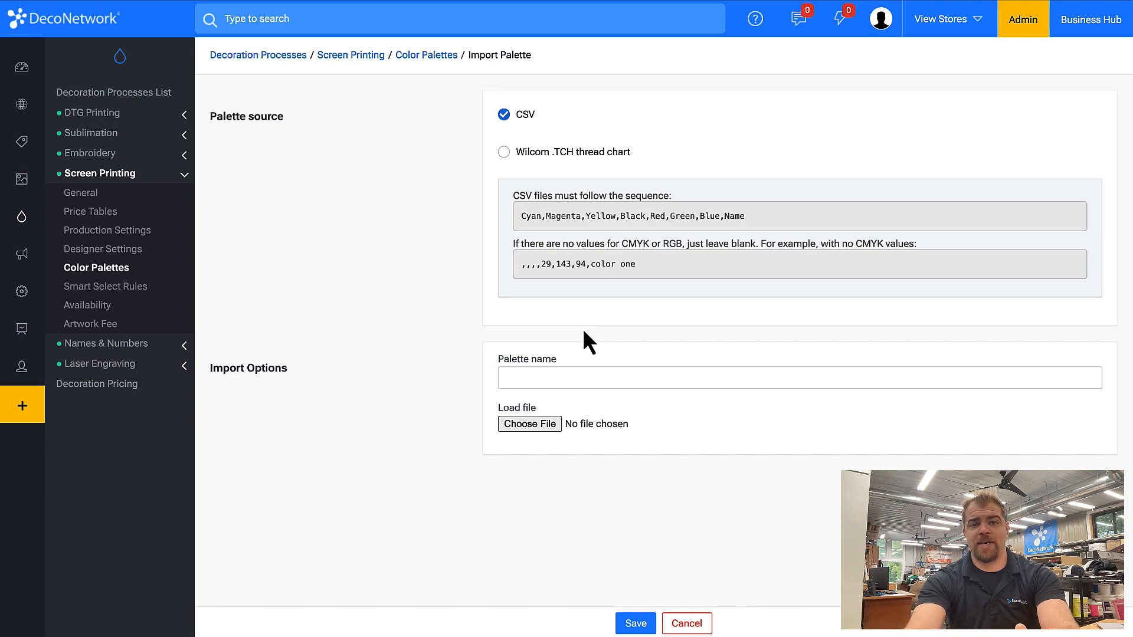
# Step: Switch to the Ink + Embroidery Colors spreadsheet and insert one empty row above the Black (1800) row
pyautogui.hotkey('ctrl', 'Right')
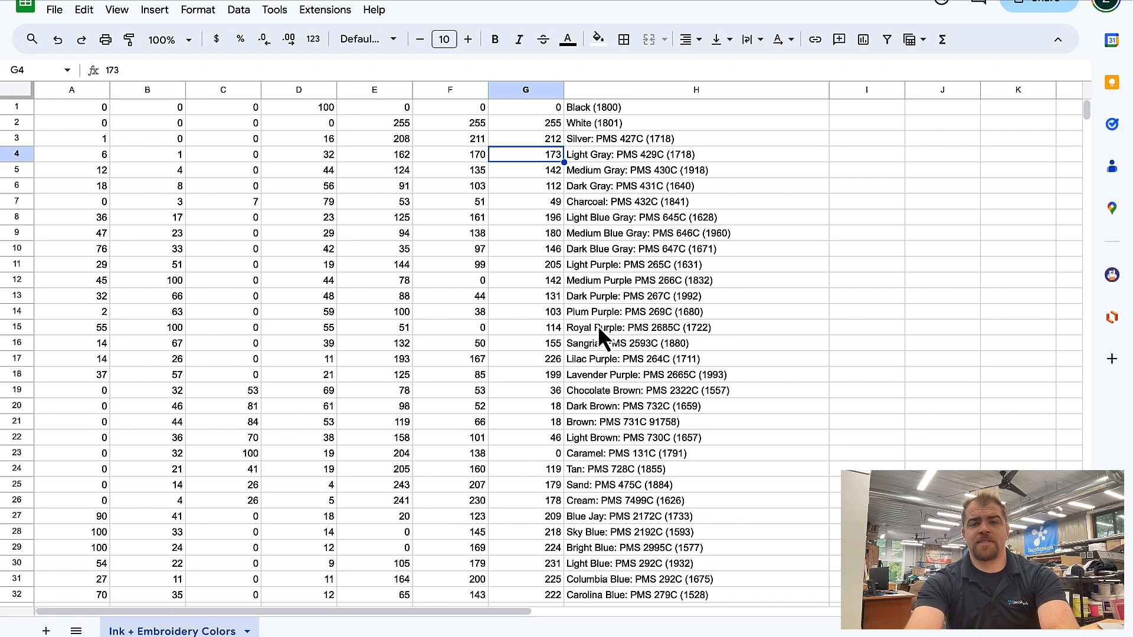
pyautogui.click(18, 108)
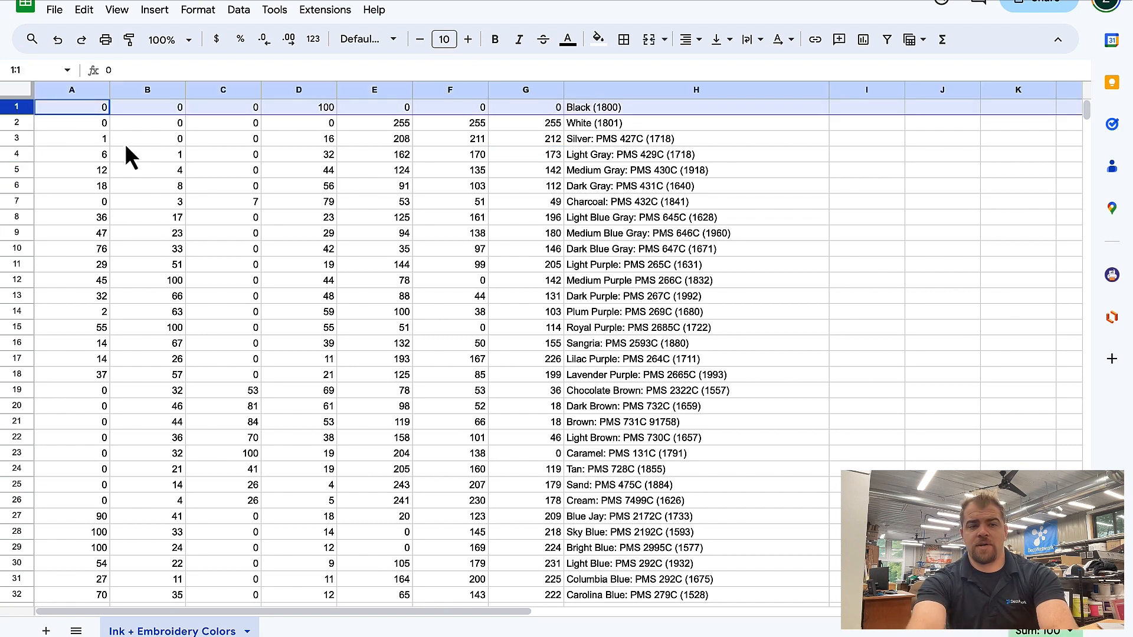
pyautogui.rightClick(23, 112)
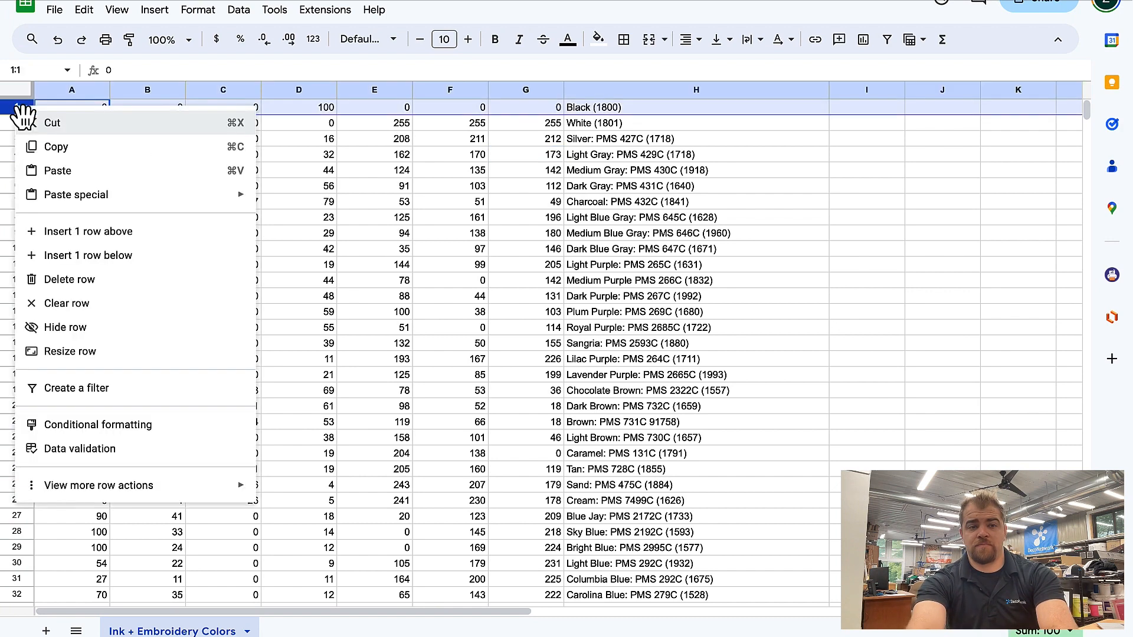
pyautogui.click(84, 236)
# Step: Enter the column headers C in A1 and M in B1
pyautogui.click(75, 115)
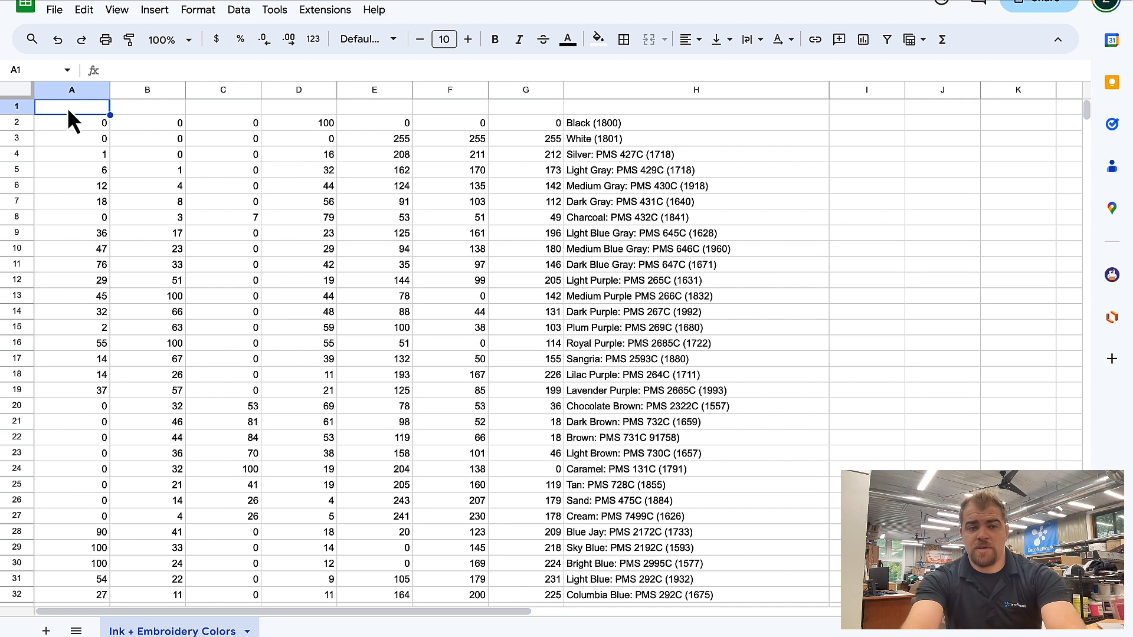
pyautogui.write('C')
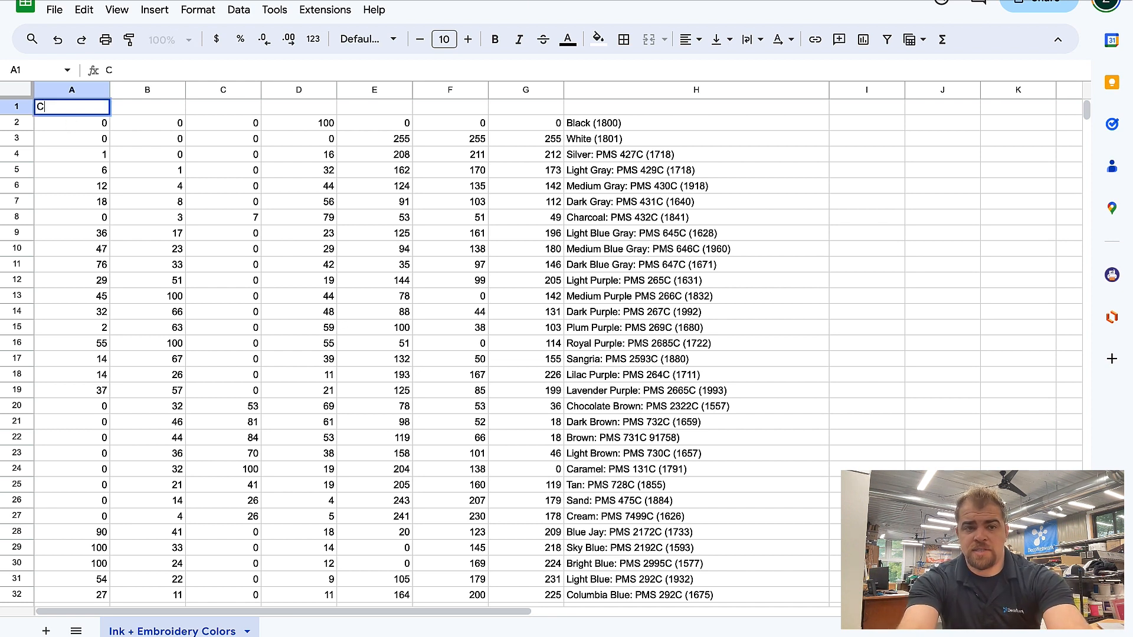
pyautogui.press('Tab')
pyautogui.write('M')
pyautogui.press('Tab')
pyautogui.press('Tab')
pyautogui.write('Y')
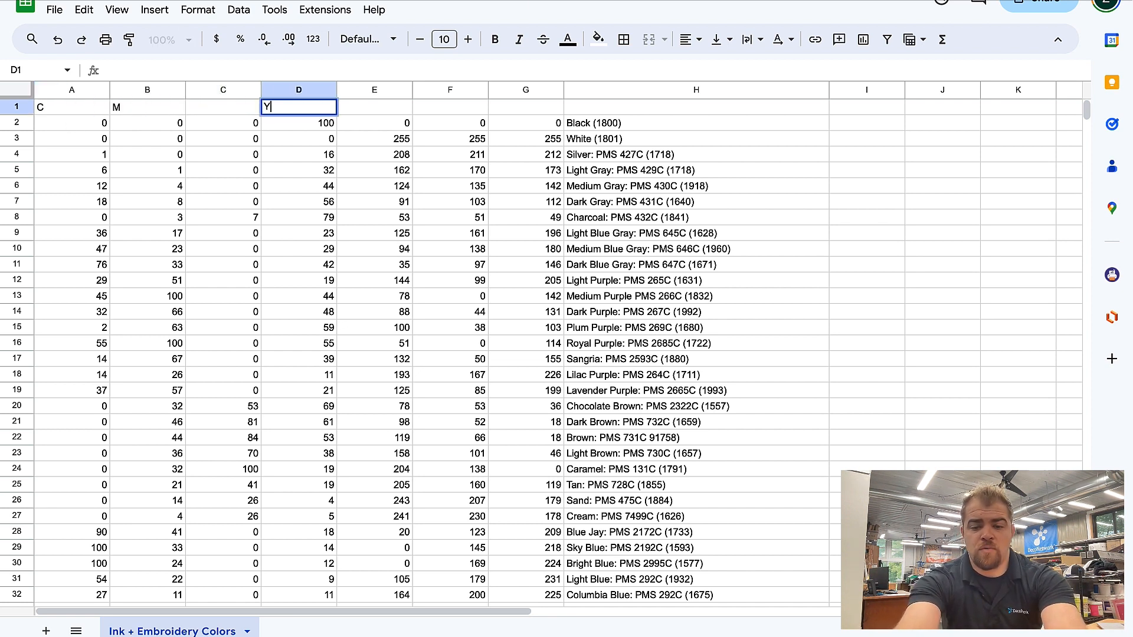
pyautogui.press('Tab')
pyautogui.write('K')
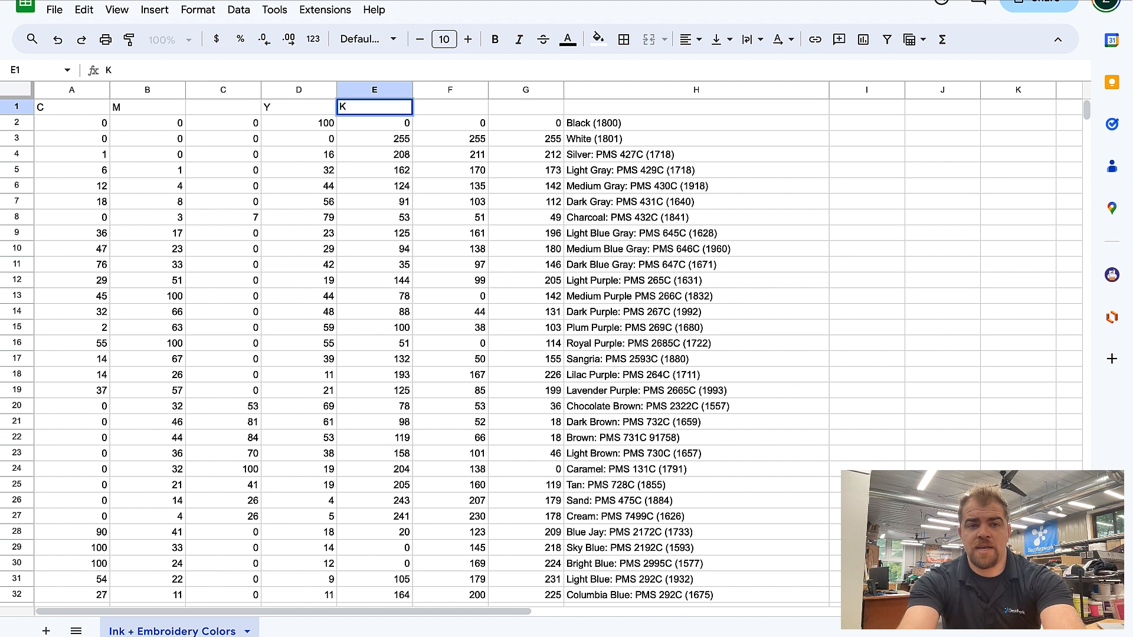
pyautogui.press('Left')
pyautogui.press('Left')
# Step: Enter the column headers Y, K, R, G and B in cells C1 through G1
pyautogui.write('Y')
pyautogui.press('Tab')
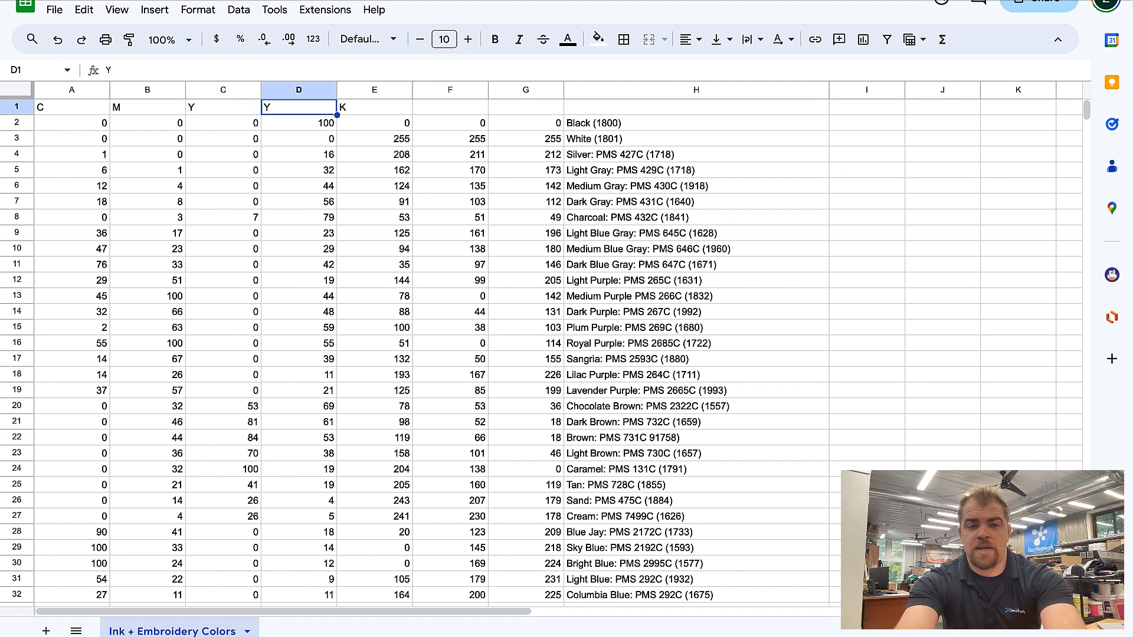
pyautogui.write('K')
pyautogui.press('Tab')
pyautogui.write('R')
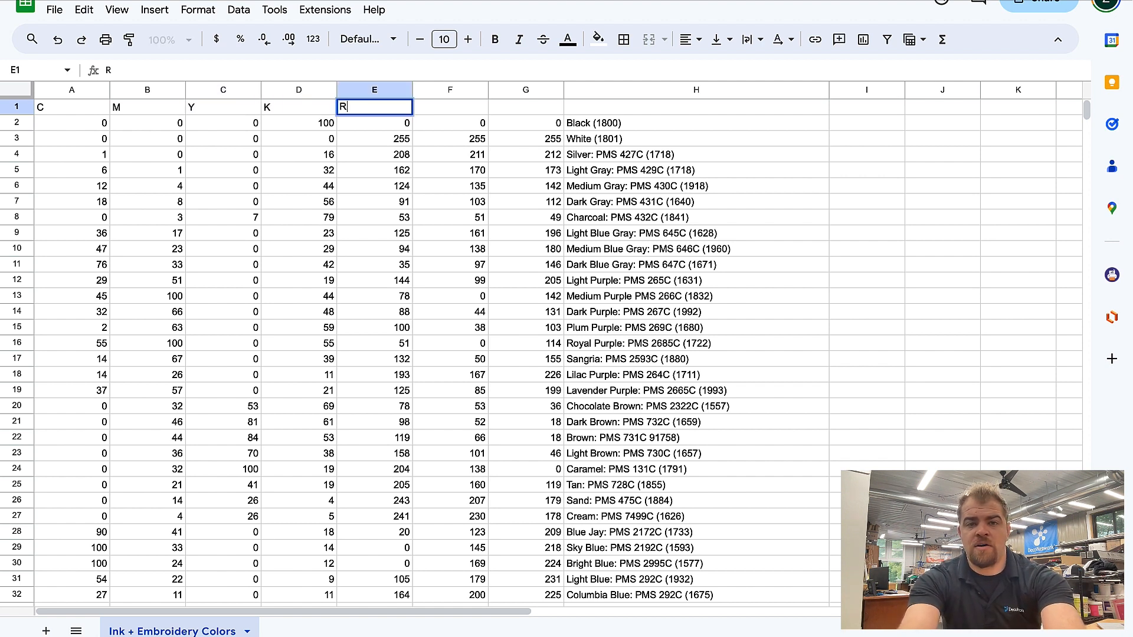
pyautogui.press('Tab')
pyautogui.write('G')
pyautogui.press('Tab')
pyautogui.write('B')
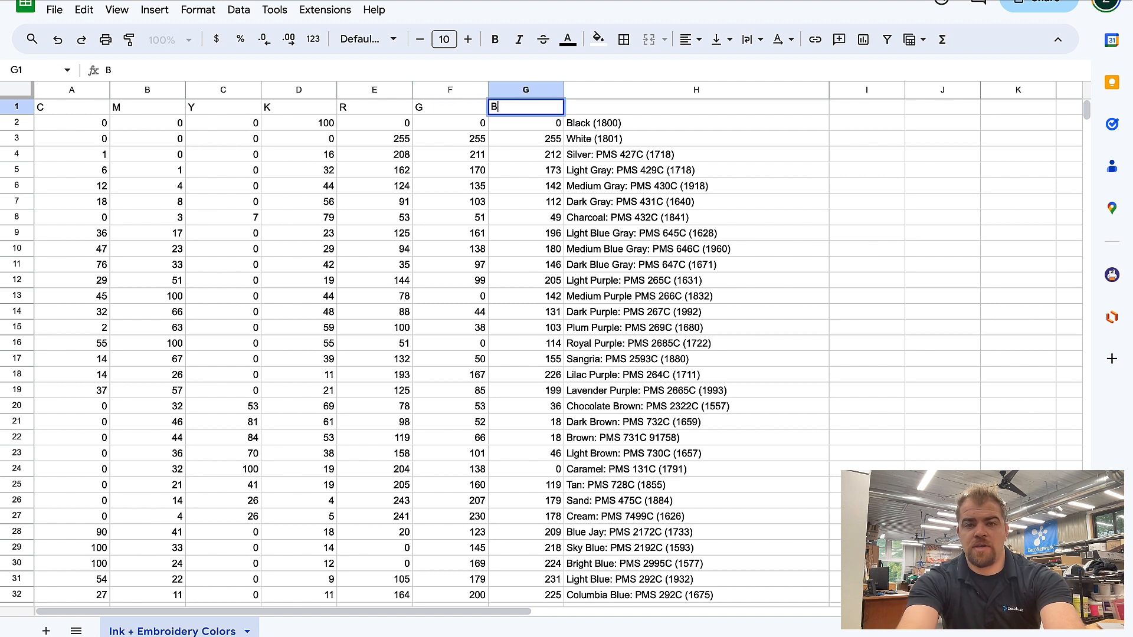
pyautogui.click(16, 216)
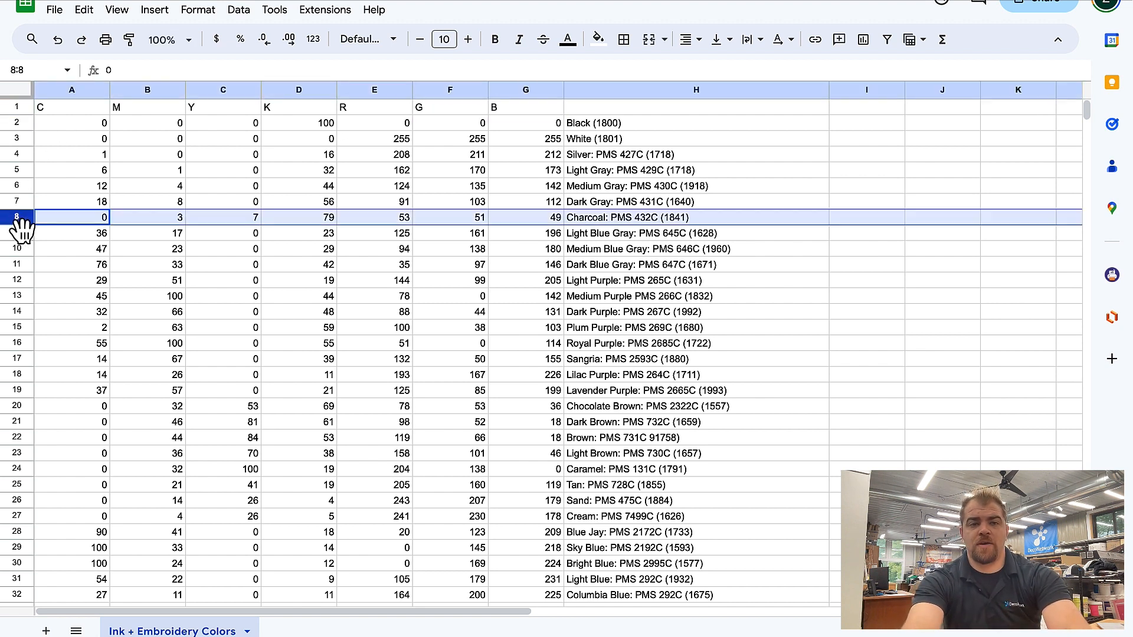
pyautogui.click(109, 200)
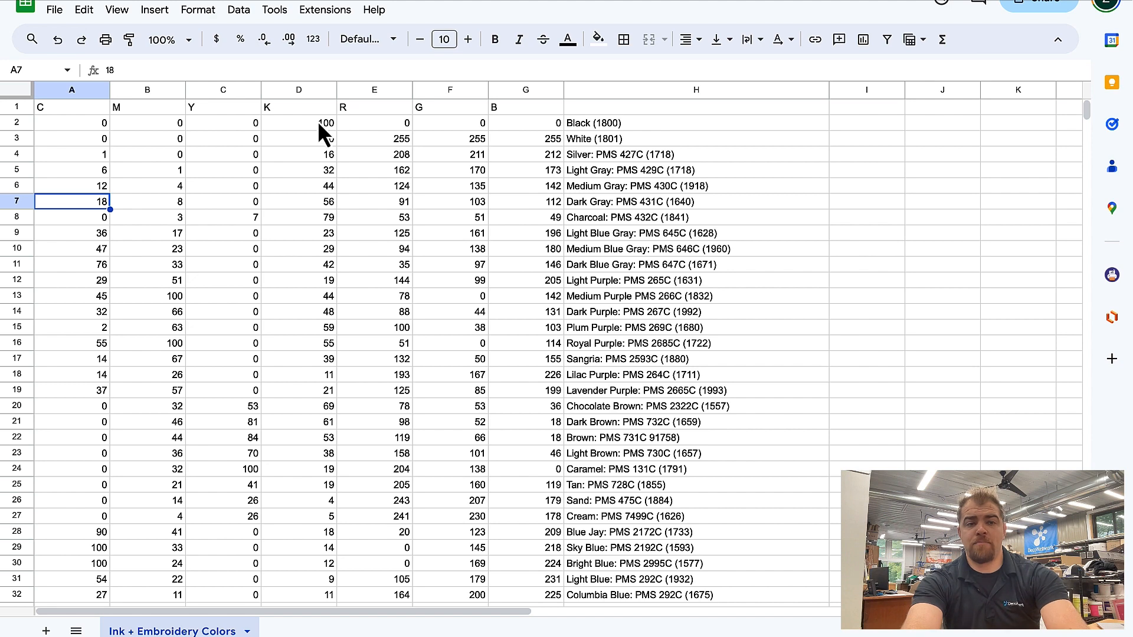
# Step: Clear the CMYK values in cells A2:D100, keeping the header row and the RGB columns
pyautogui.click(101, 123)
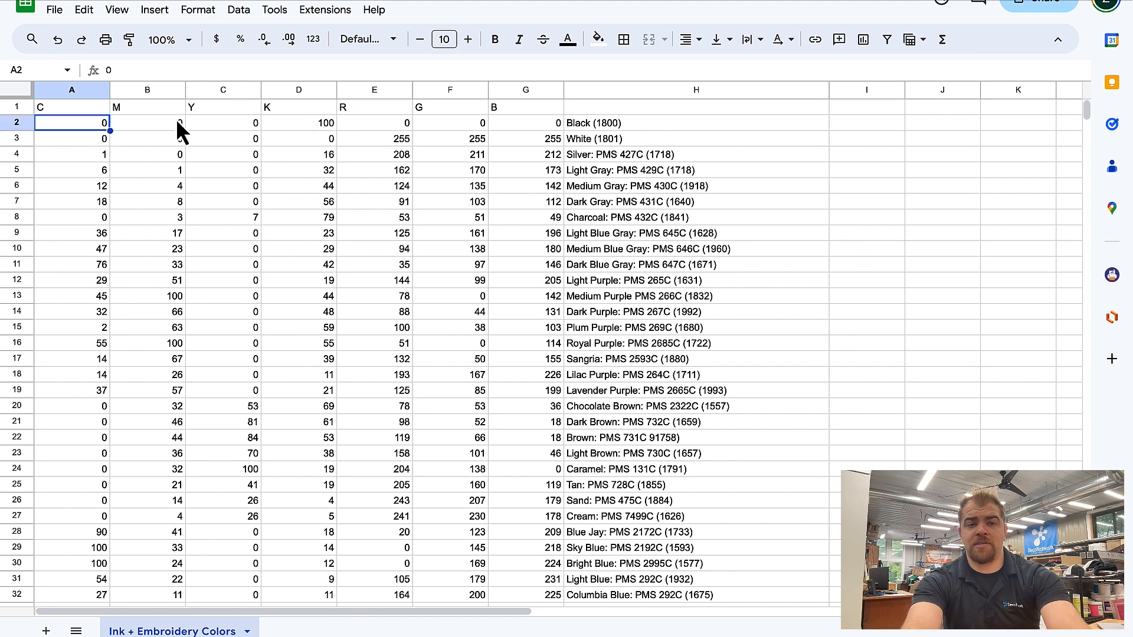
pyautogui.scroll(-20, 318, 254)
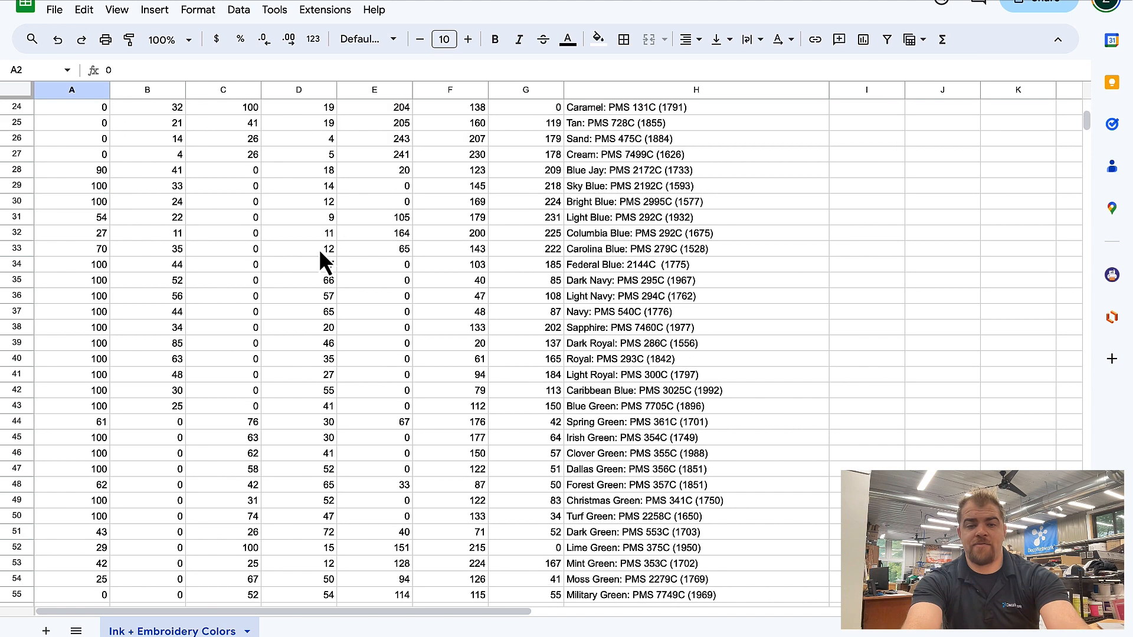
pyautogui.keyDown('shift'); pyautogui.click(334, 311); pyautogui.keyUp('shift')
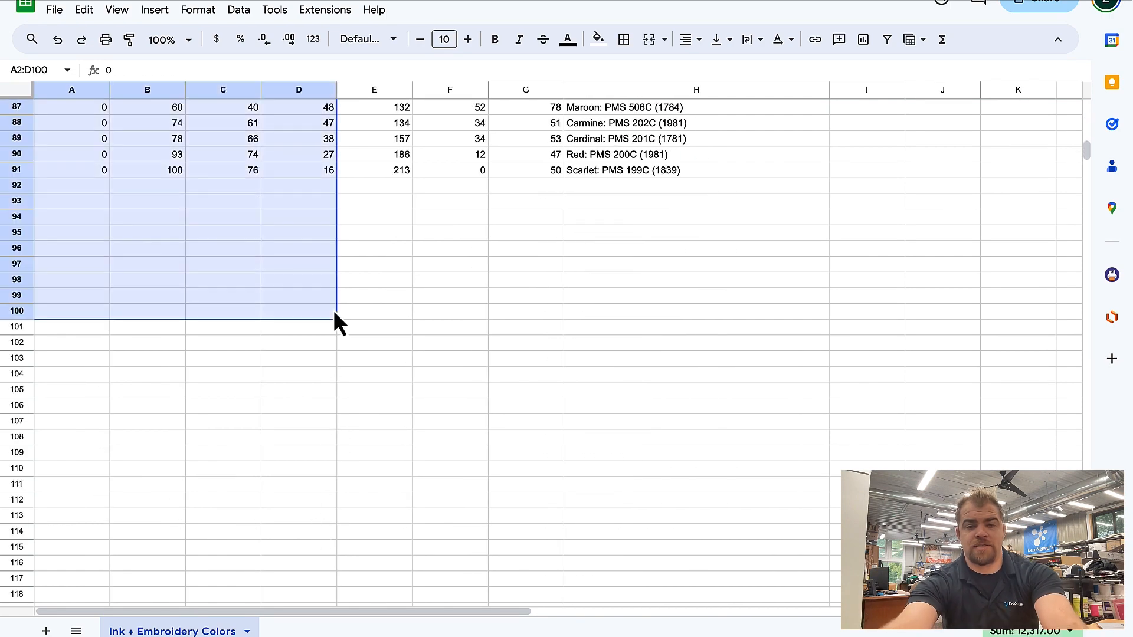
pyautogui.press('Delete')
pyautogui.rightClick(334, 312)
pyautogui.click(140, 407)
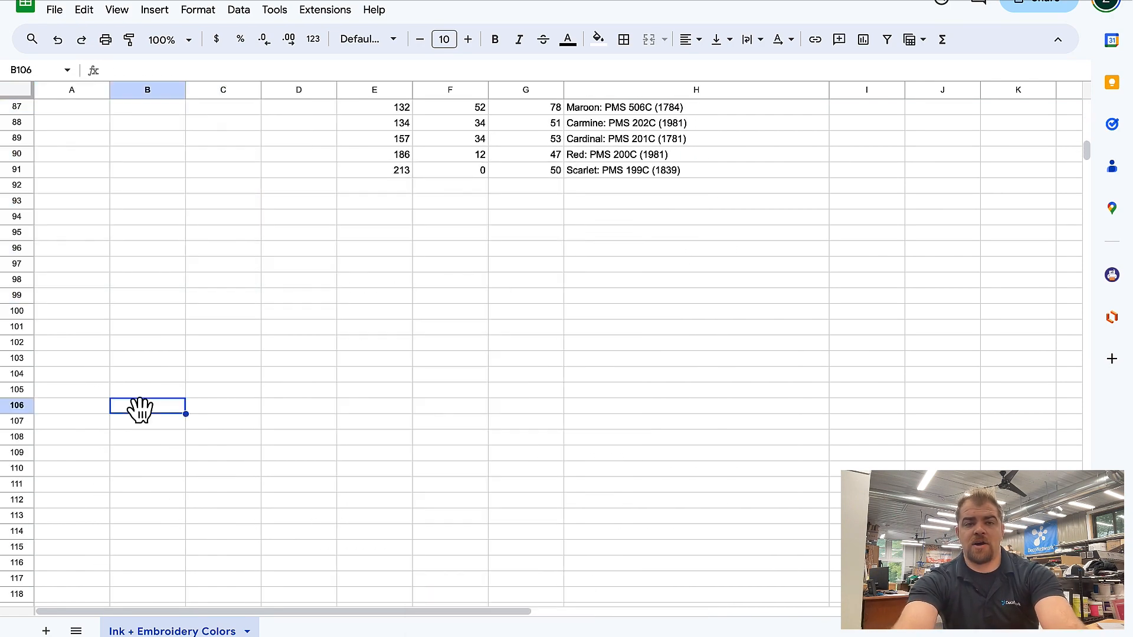
pyautogui.scroll(20, 140, 331)
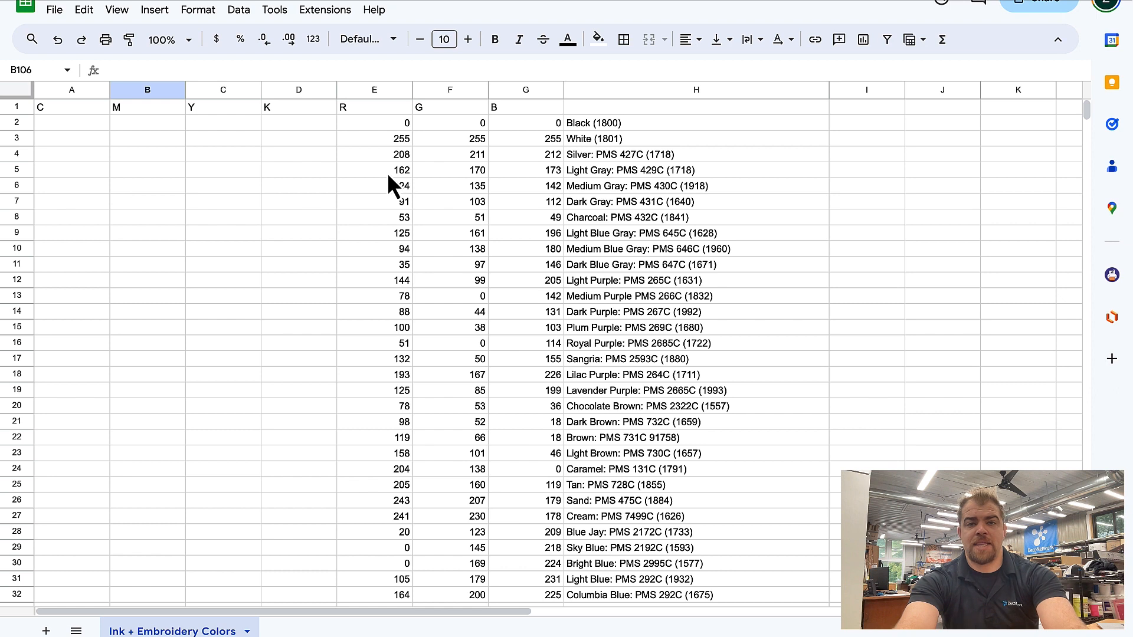
# Step: Delete the header row containing the C, M, Y, K, R, G and B labels from the color spreadsheet
pyautogui.click(391, 140)
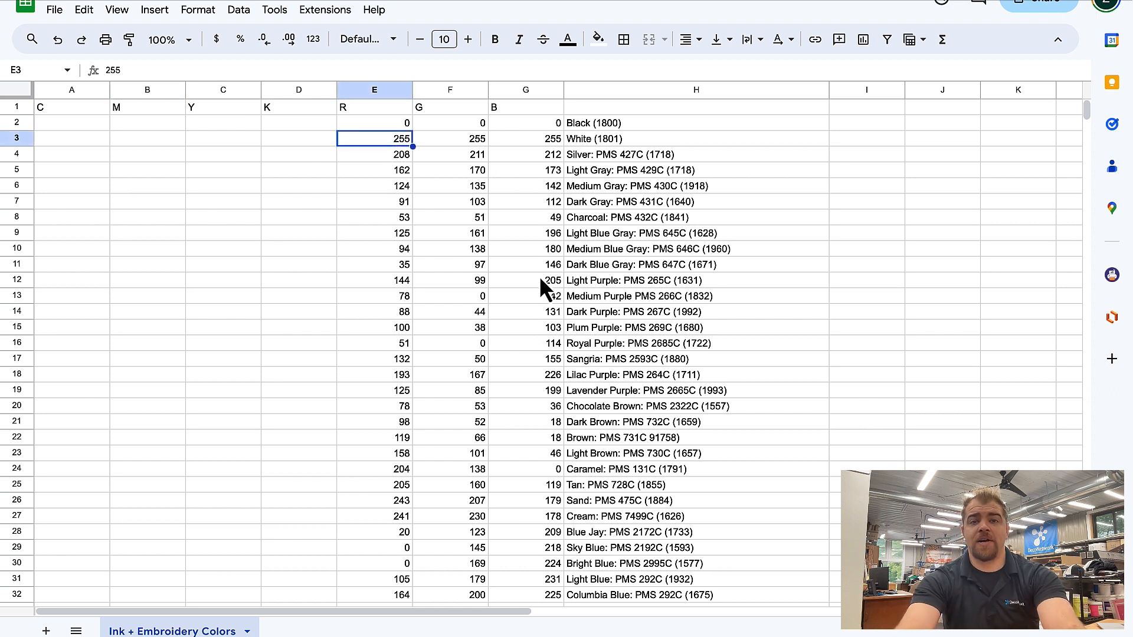
pyautogui.click(55, 126)
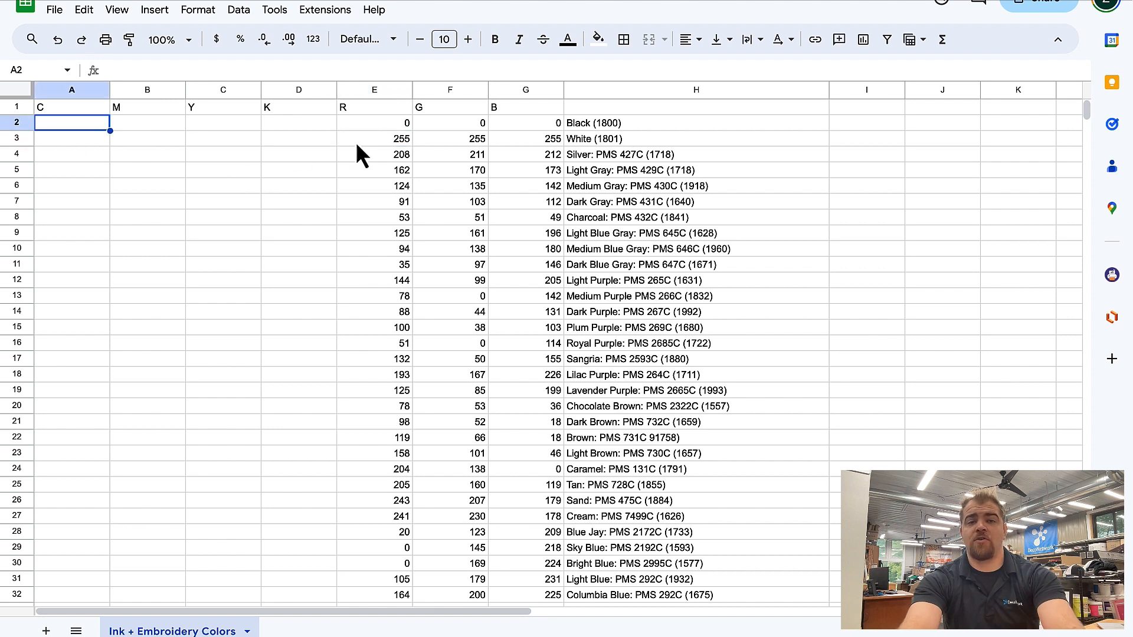
pyautogui.click(17, 108)
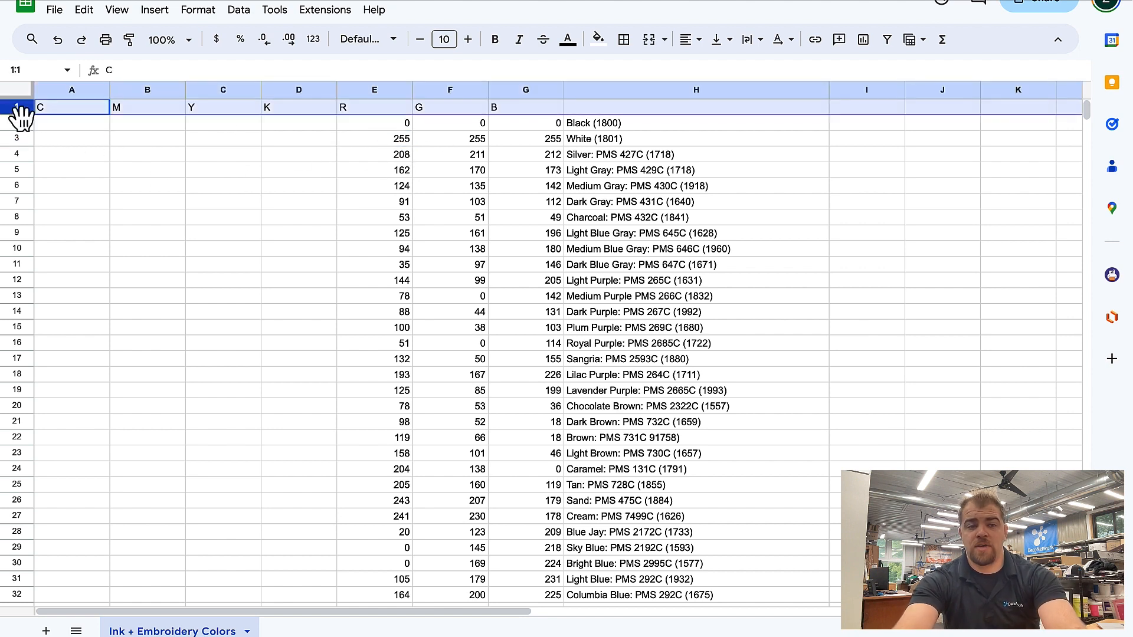
pyautogui.rightClick(17, 107)
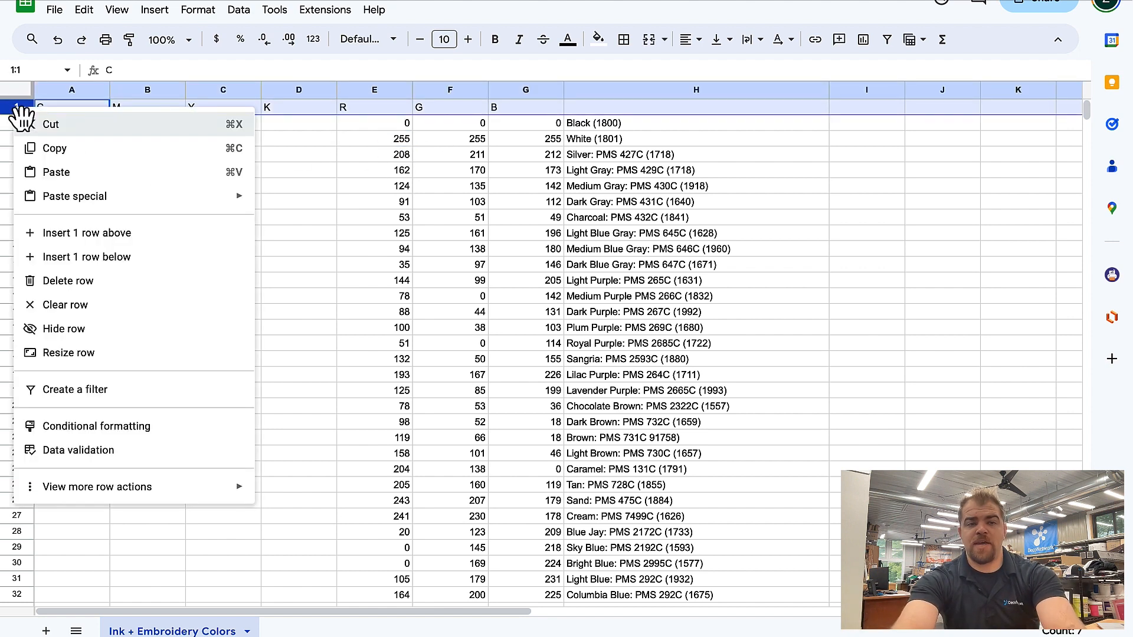
pyautogui.click(118, 289)
pyautogui.click(222, 297)
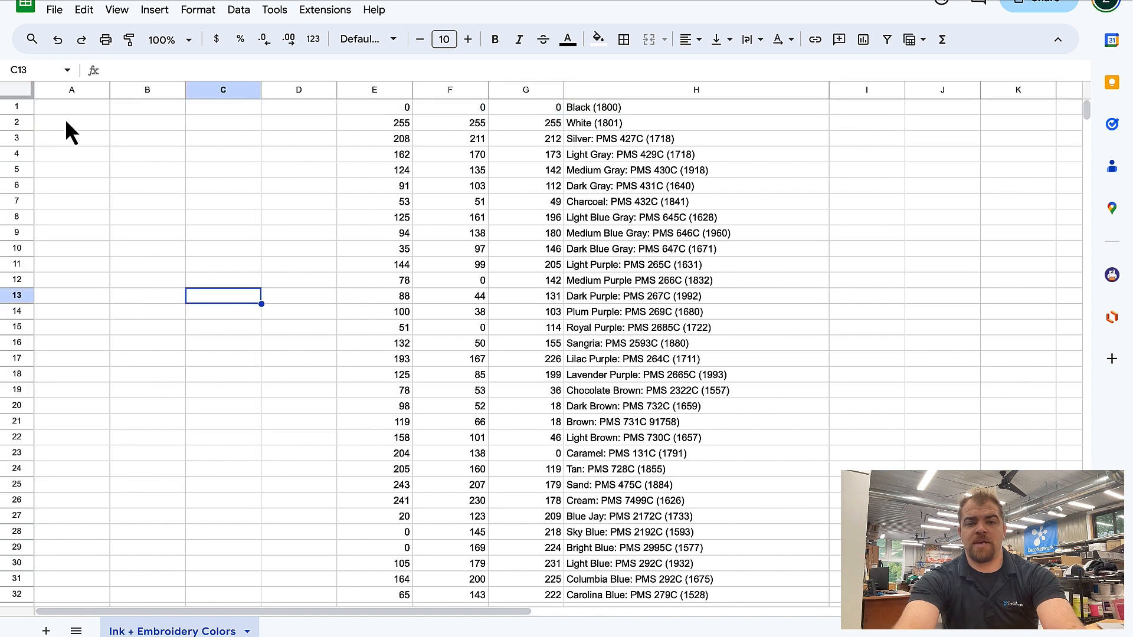
# Step: Examine the blank CMYK columns, the RGB values and the color names, including the code in parentheses in the Charcoal entry
pyautogui.click(107, 206)
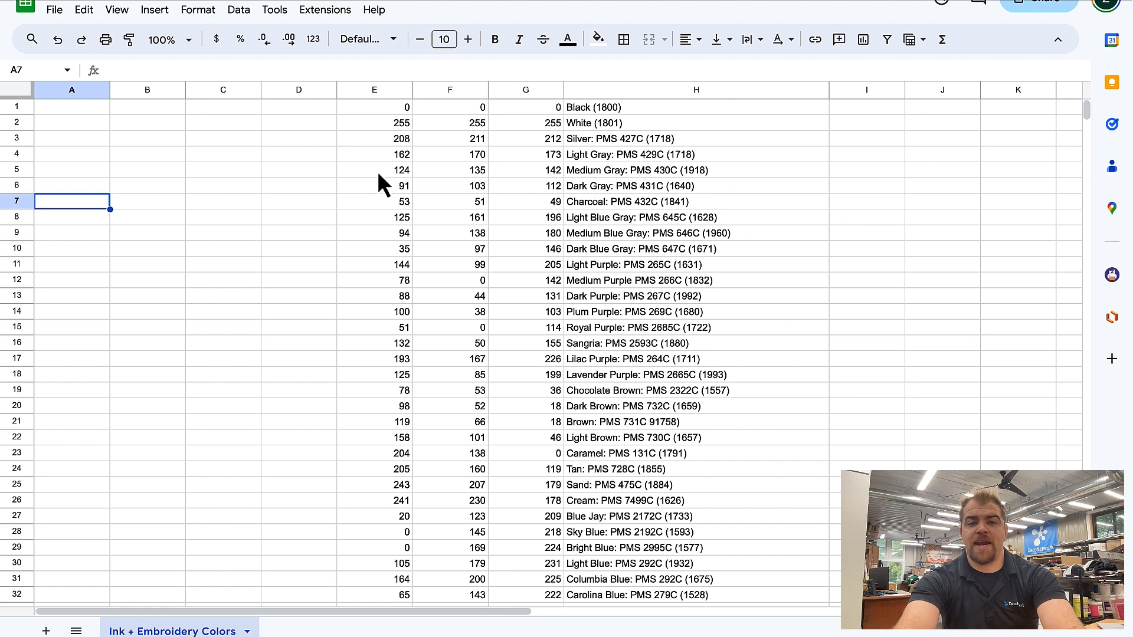
pyautogui.click(386, 201)
pyautogui.click(457, 201)
pyautogui.click(522, 201)
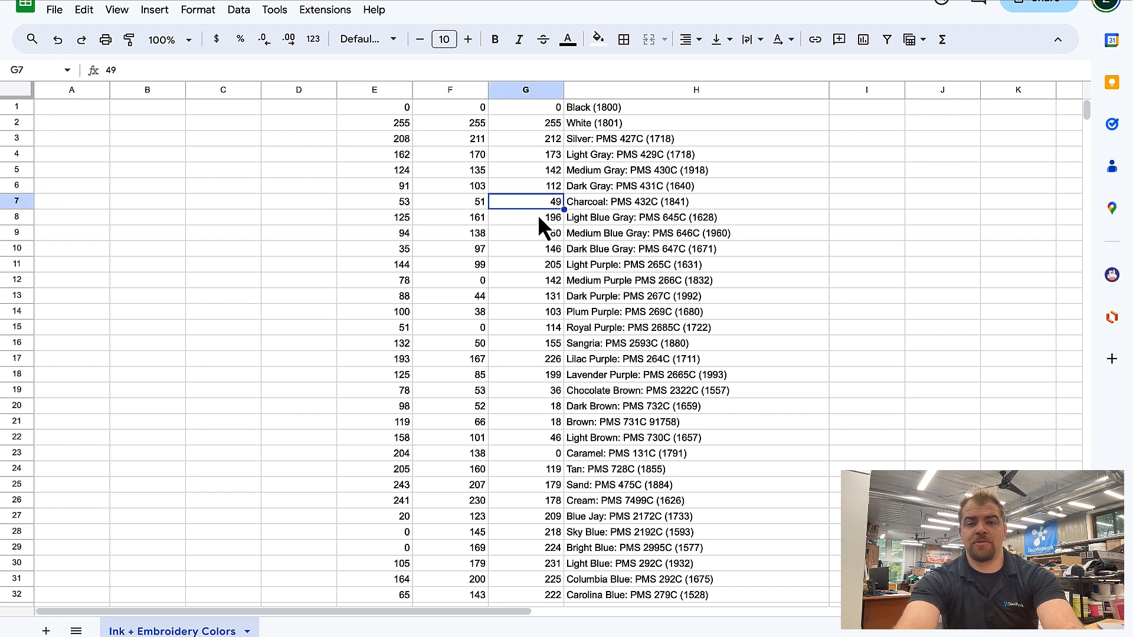
pyautogui.click(619, 111)
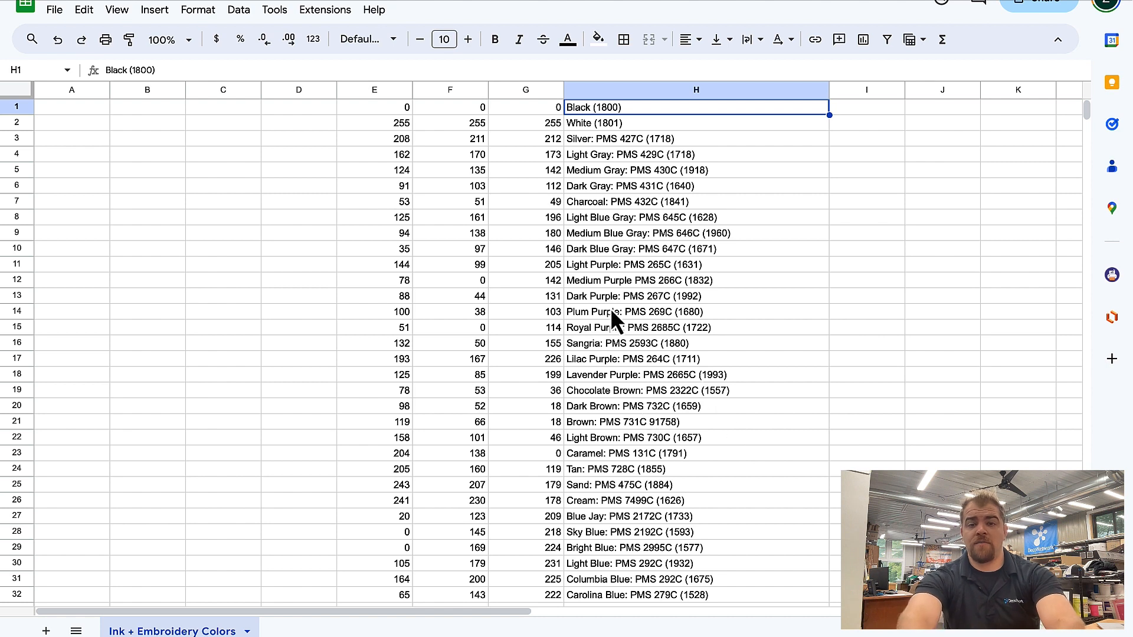
pyautogui.click(575, 202)
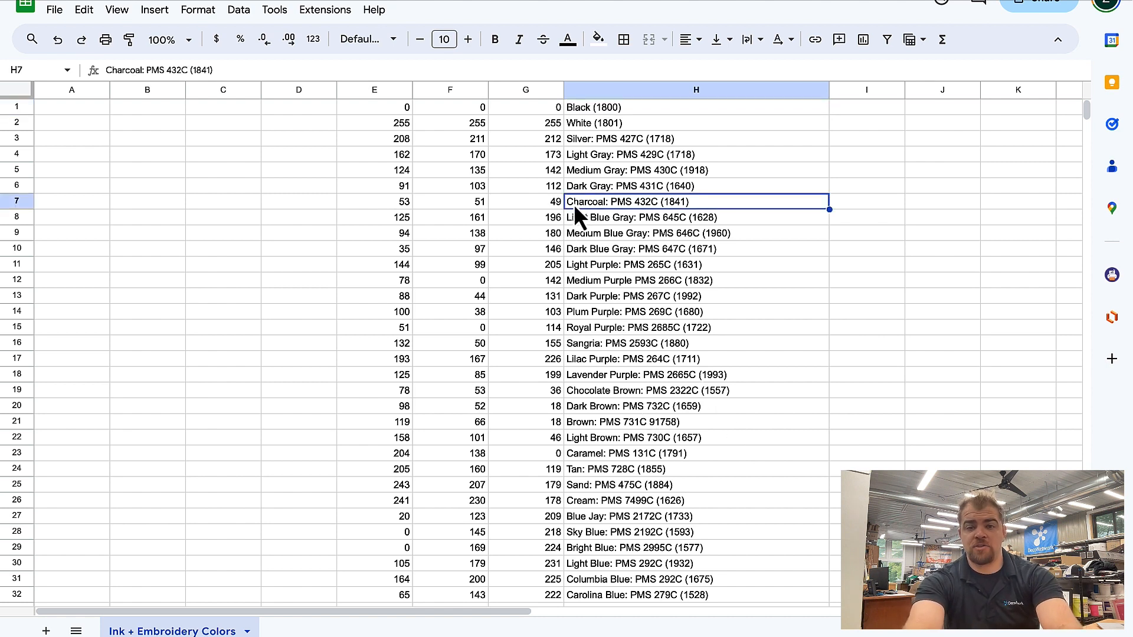
pyautogui.doubleClick(672, 204)
pyautogui.moveTo(670, 202); pyautogui.dragTo(684, 203)
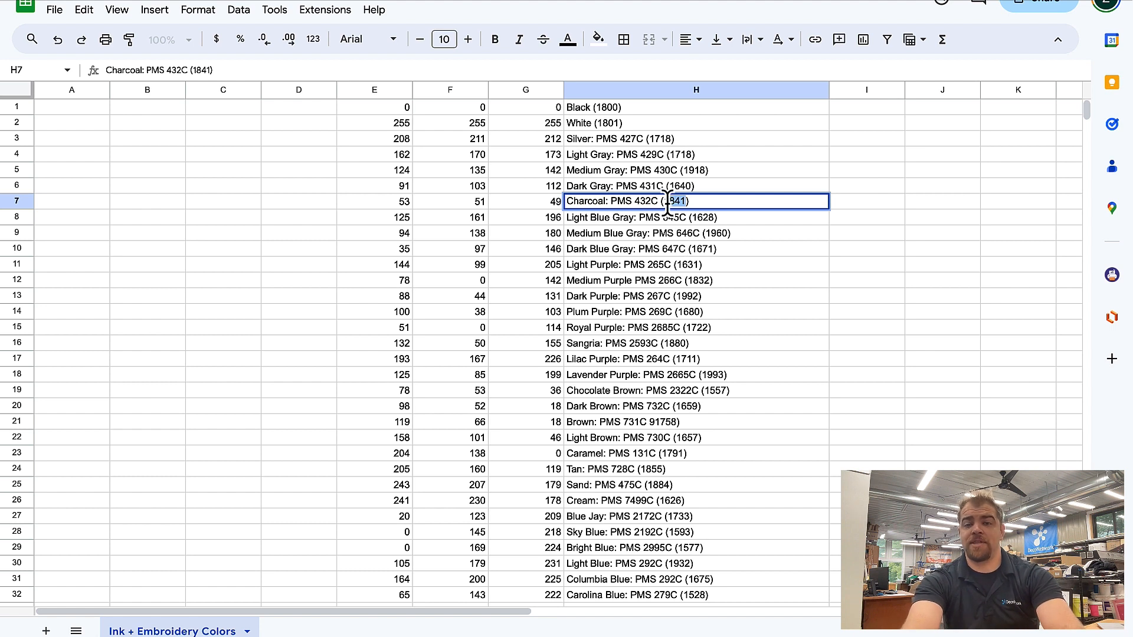
pyautogui.click(678, 254)
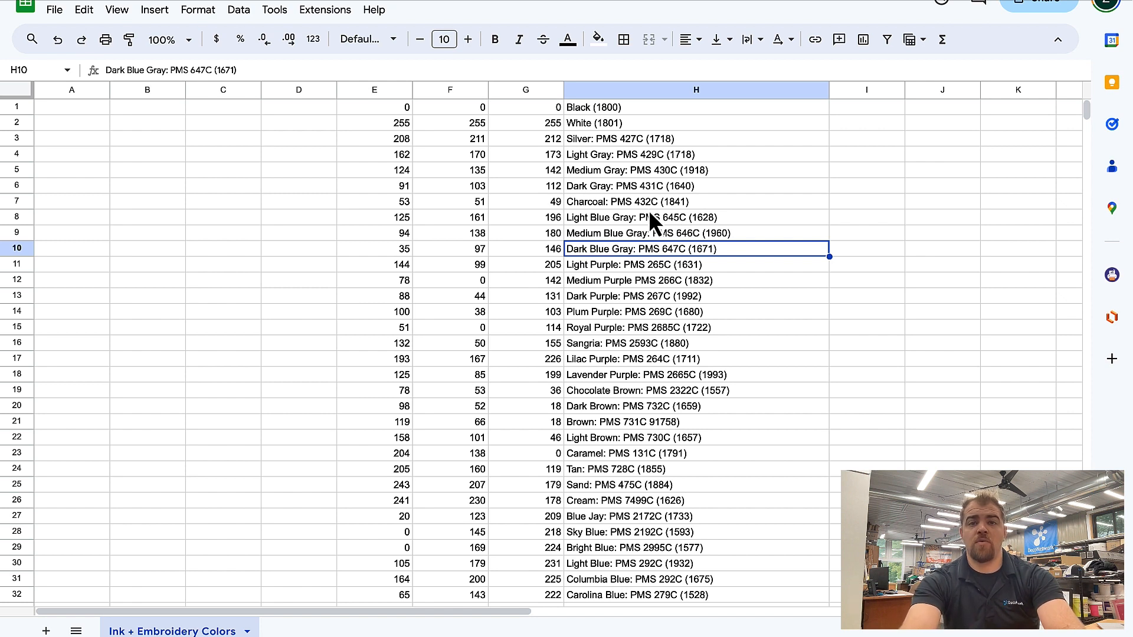
pyautogui.click(466, 186)
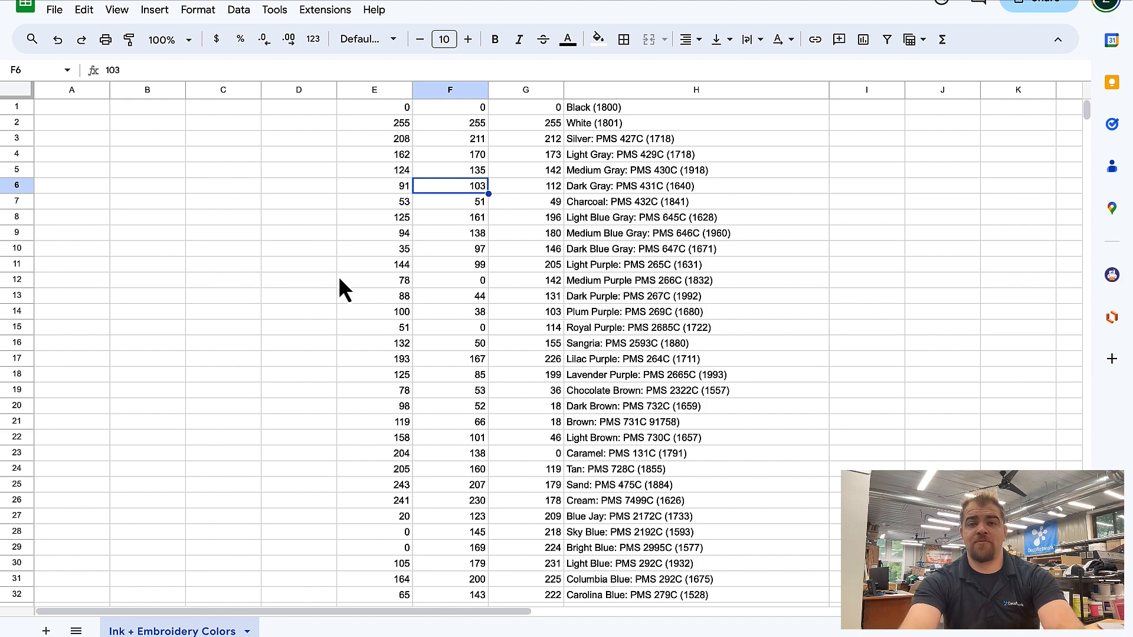
# Step: Switch back to DecoNetwork's screen printing palette import page and name the palette Ink Colors
pyautogui.hotkey('ctrl', 'Left')
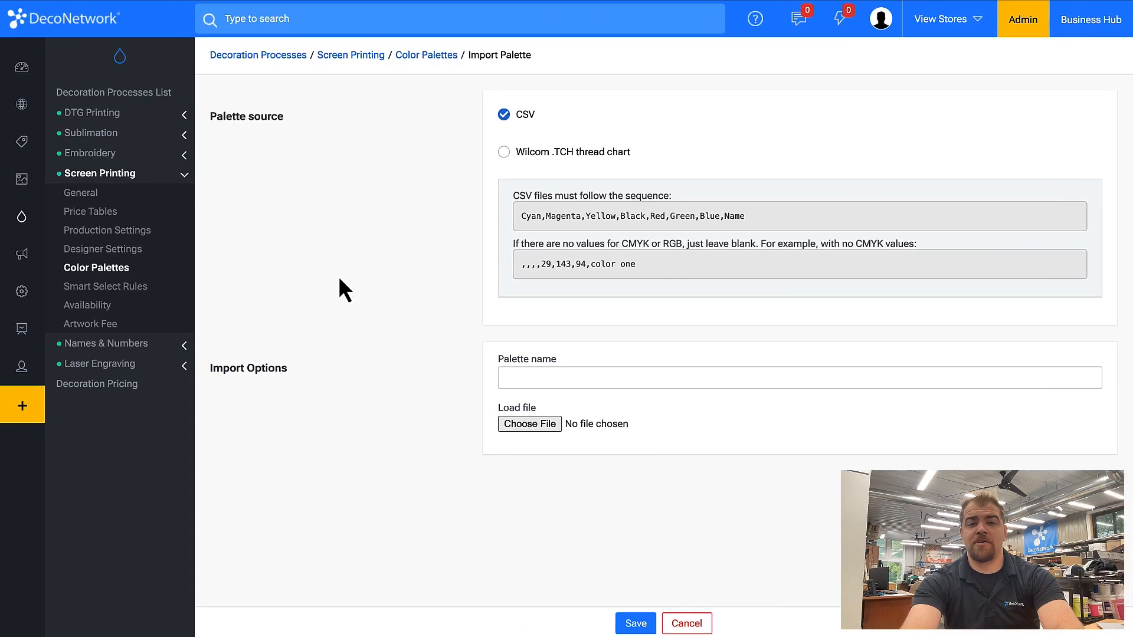
pyautogui.click(511, 379)
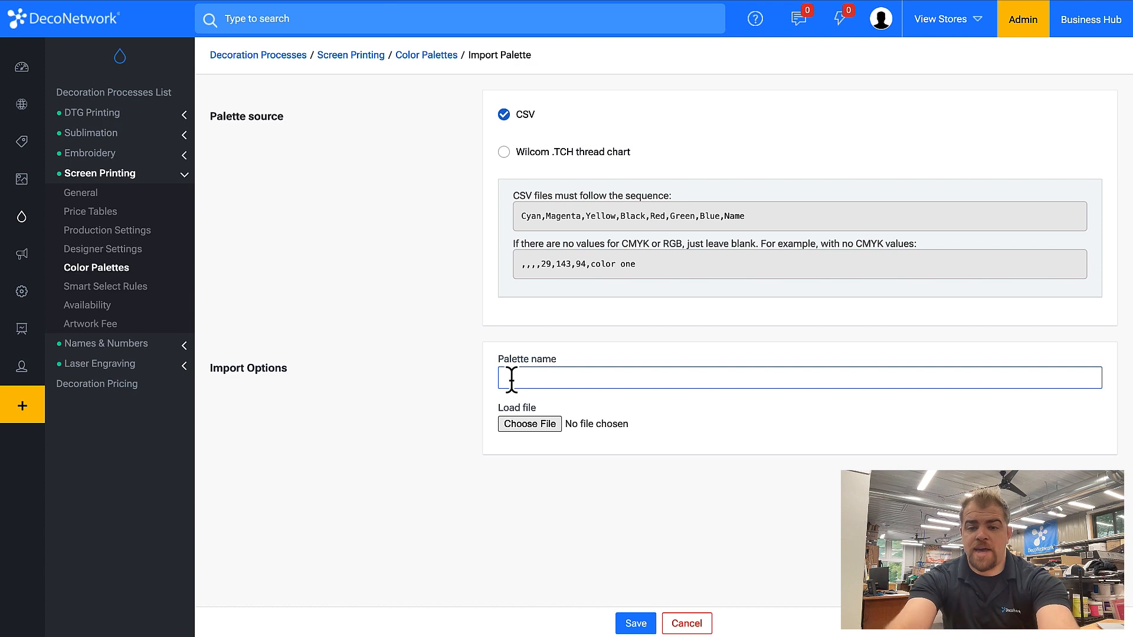
pyautogui.write('Ink ')
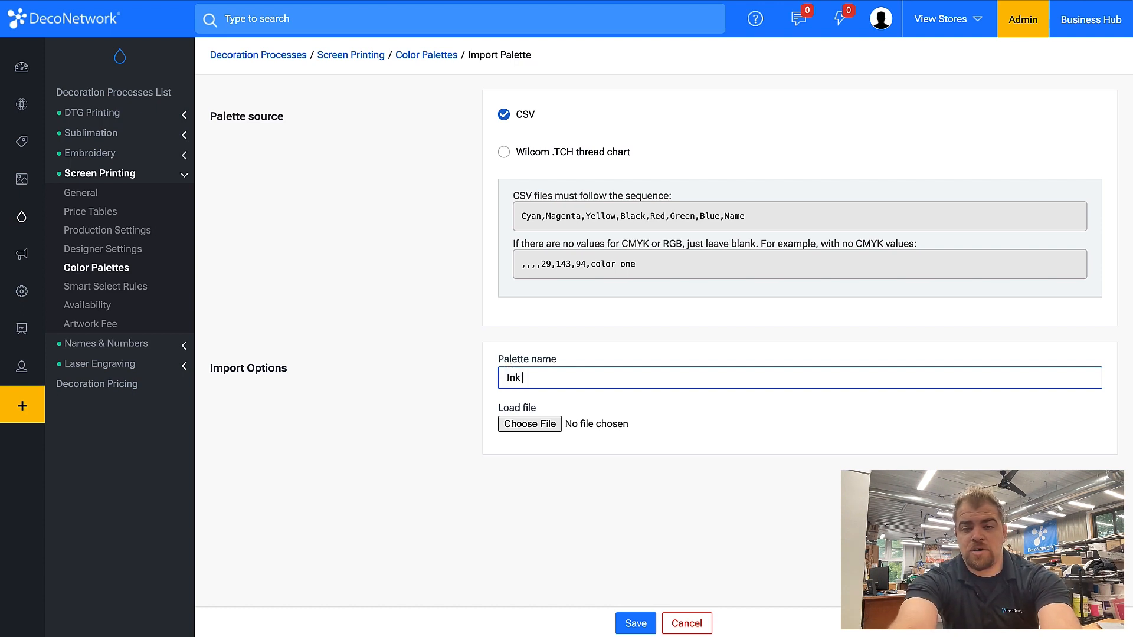
pyautogui.write('Colors')
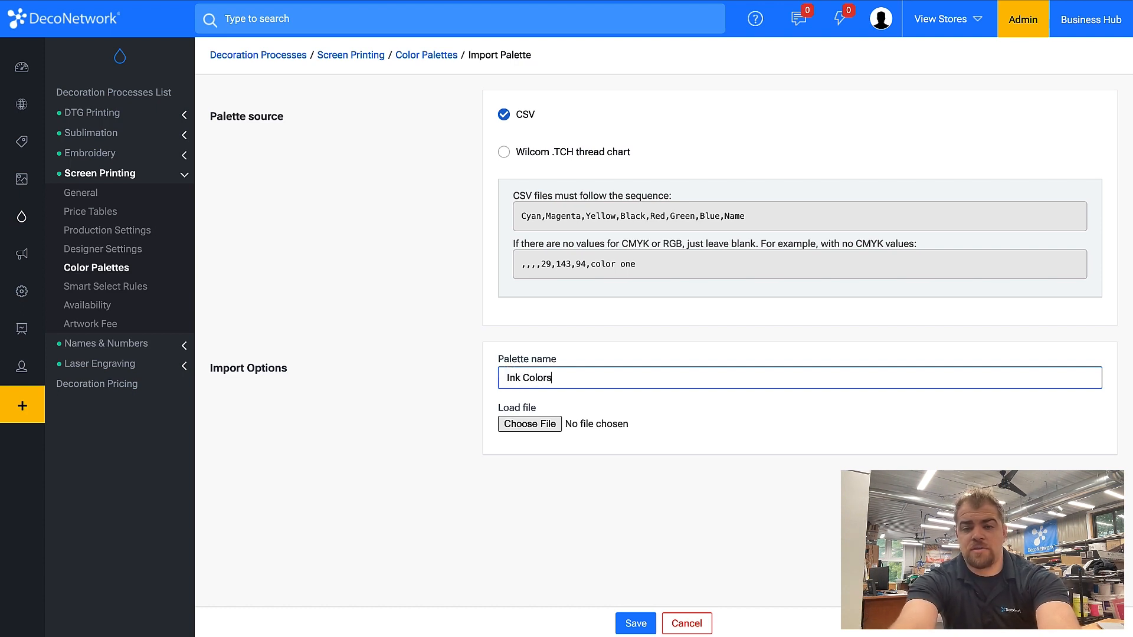
# Step: Load Ink + Embroidery Colors.csv from the Downloads folder and import it as the screen printing palette
pyautogui.click(535, 425)
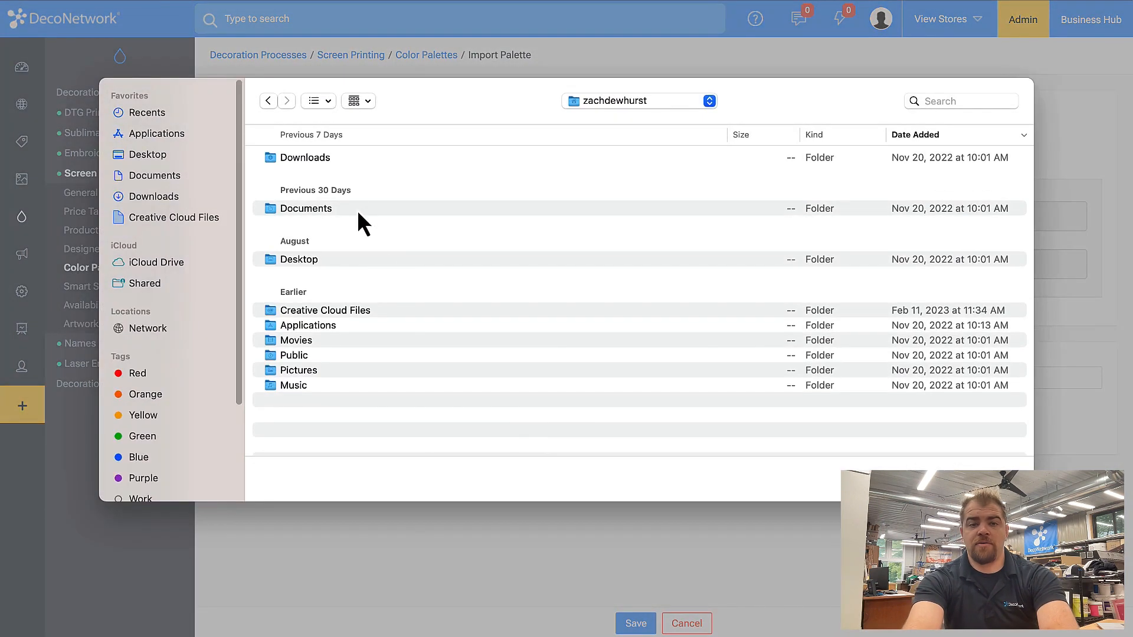
pyautogui.click(195, 198)
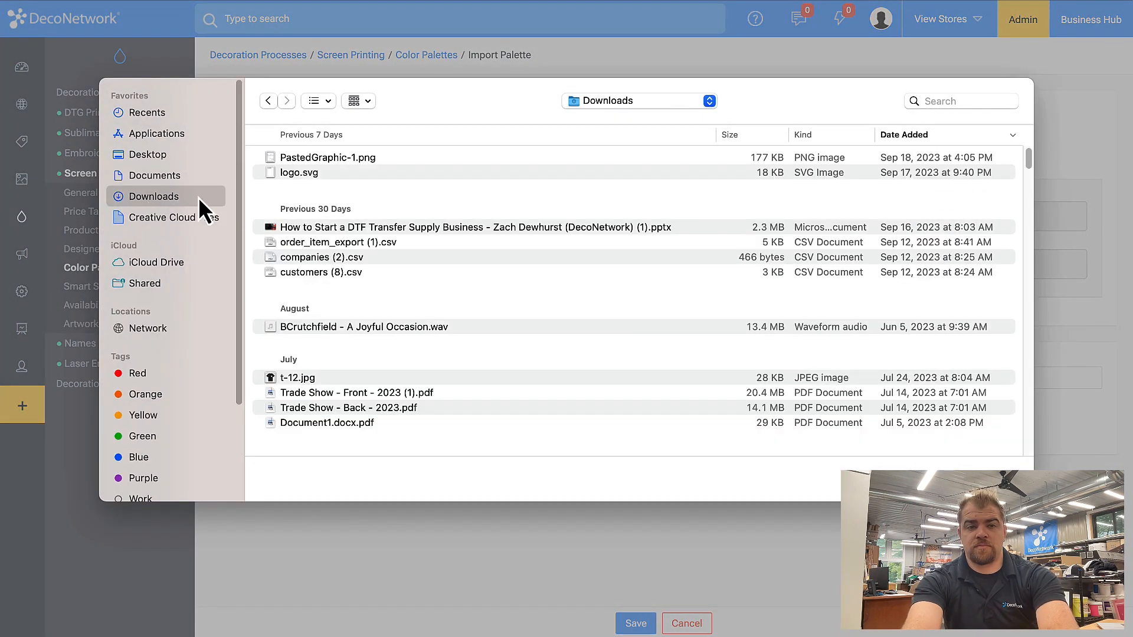
pyautogui.scroll(-15, 349, 263)
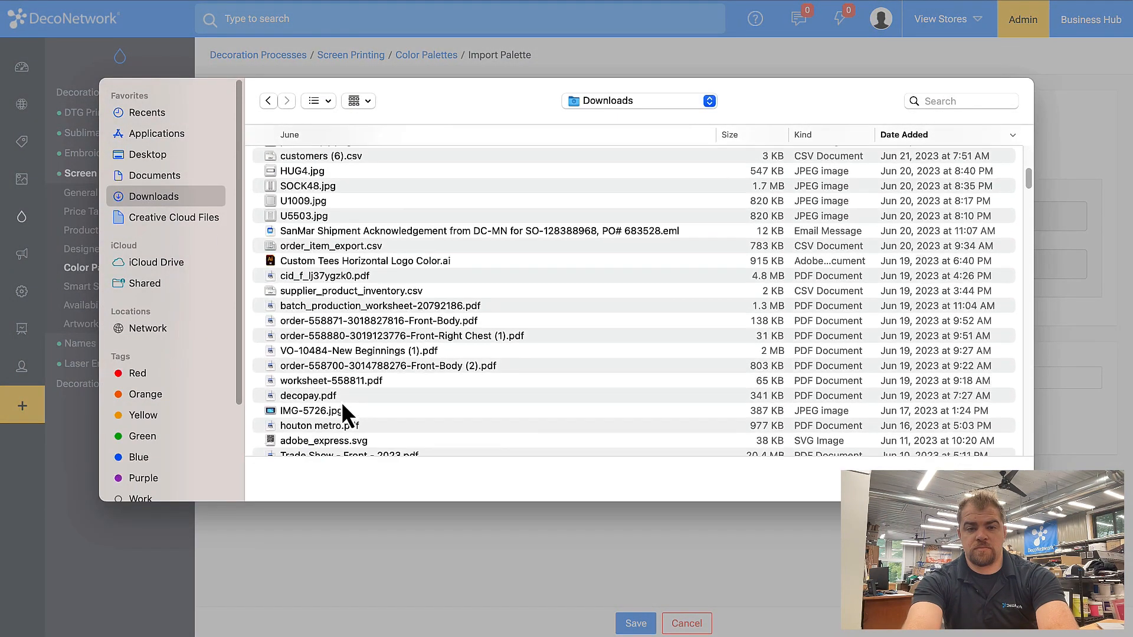
pyautogui.doubleClick(338, 325)
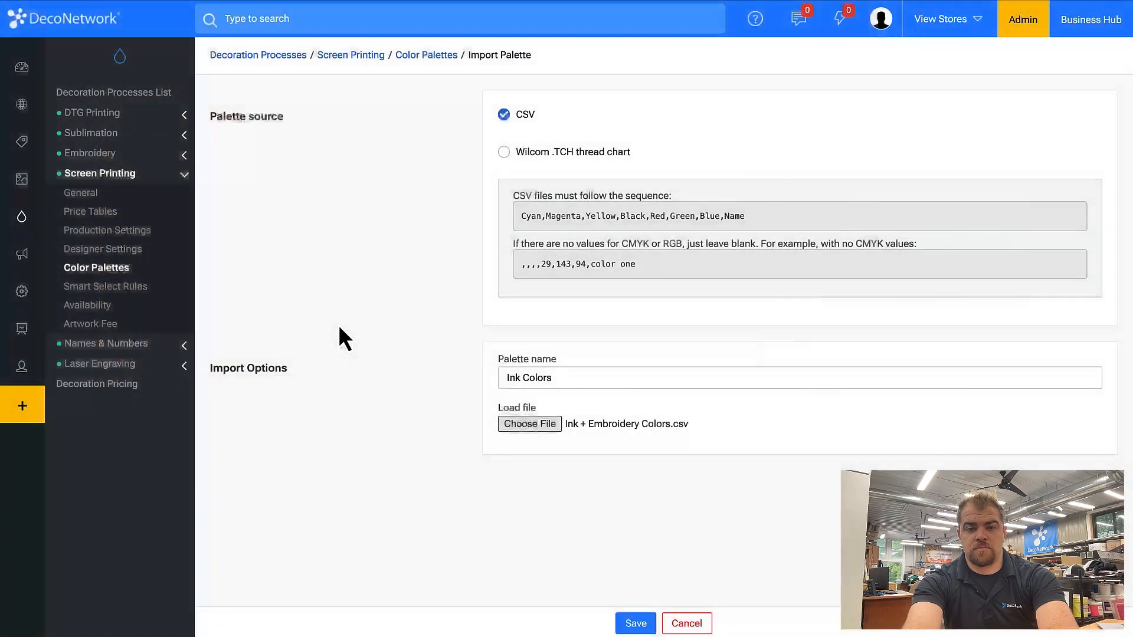
pyautogui.click(636, 623)
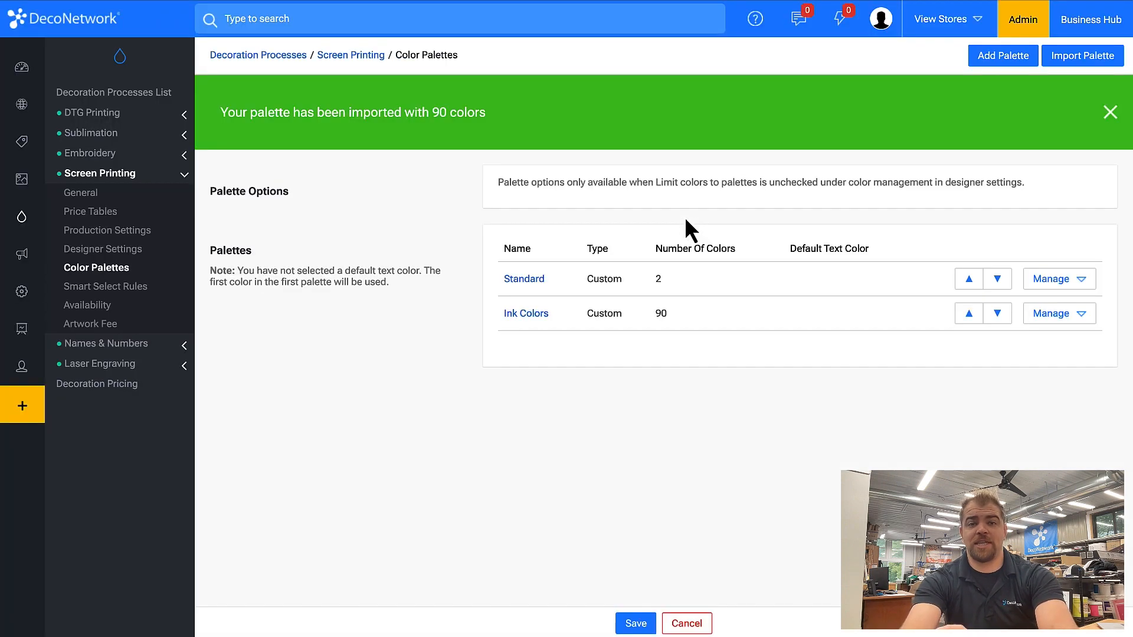
# Step: Review the color names in the imported Ink Colors palette and save the screen printing color palettes
pyautogui.click(540, 313)
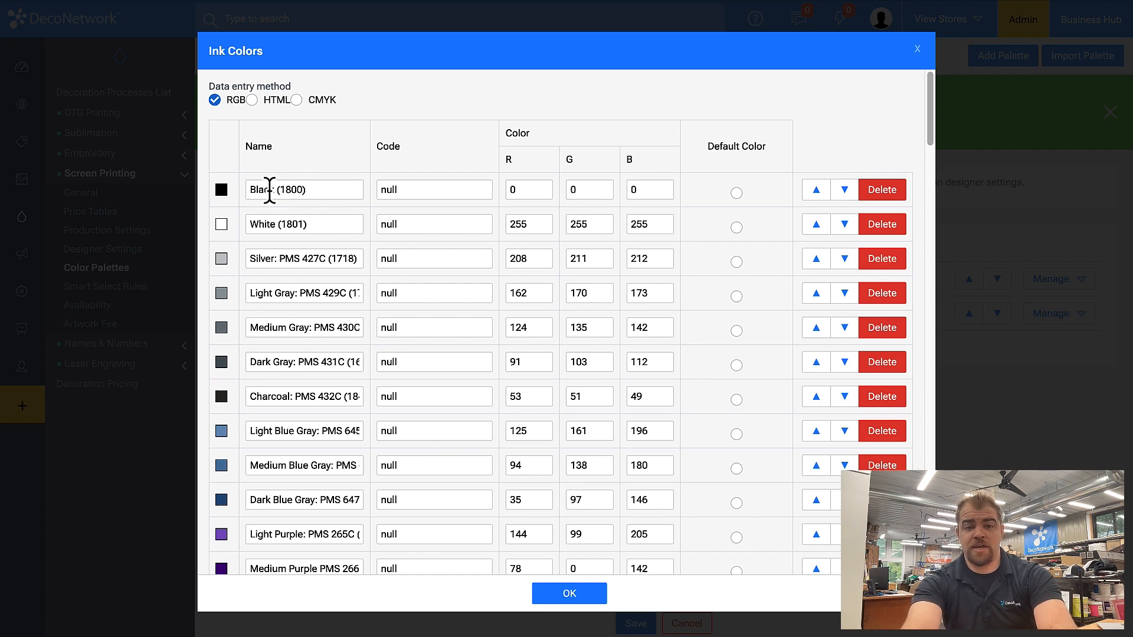
pyautogui.moveTo(280, 258); pyautogui.dragTo(356, 260)
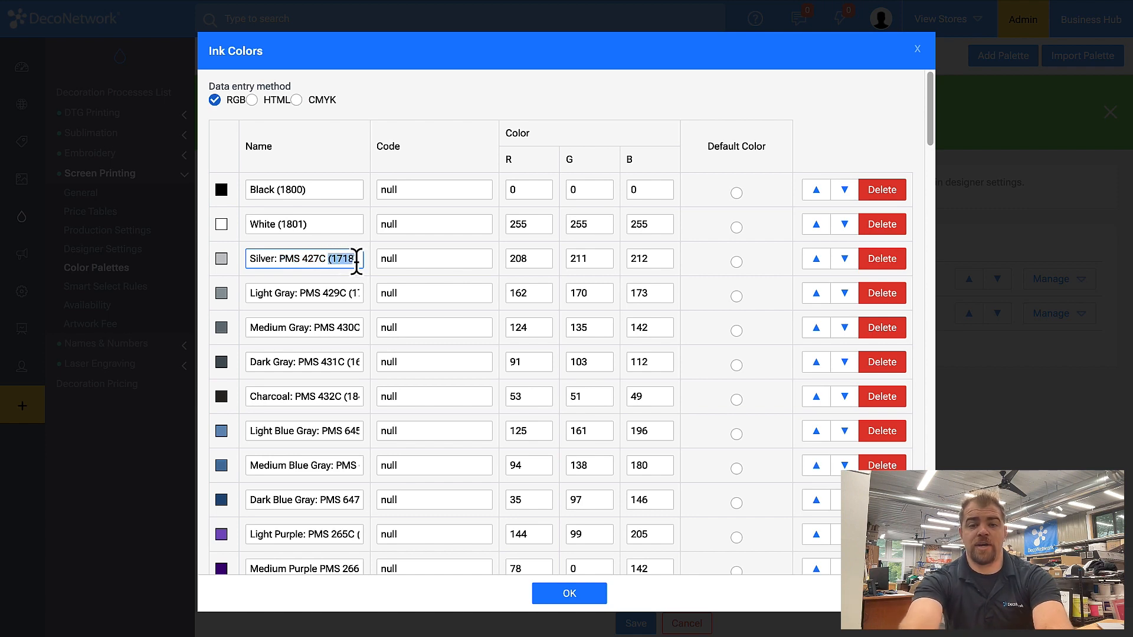
pyautogui.click(568, 597)
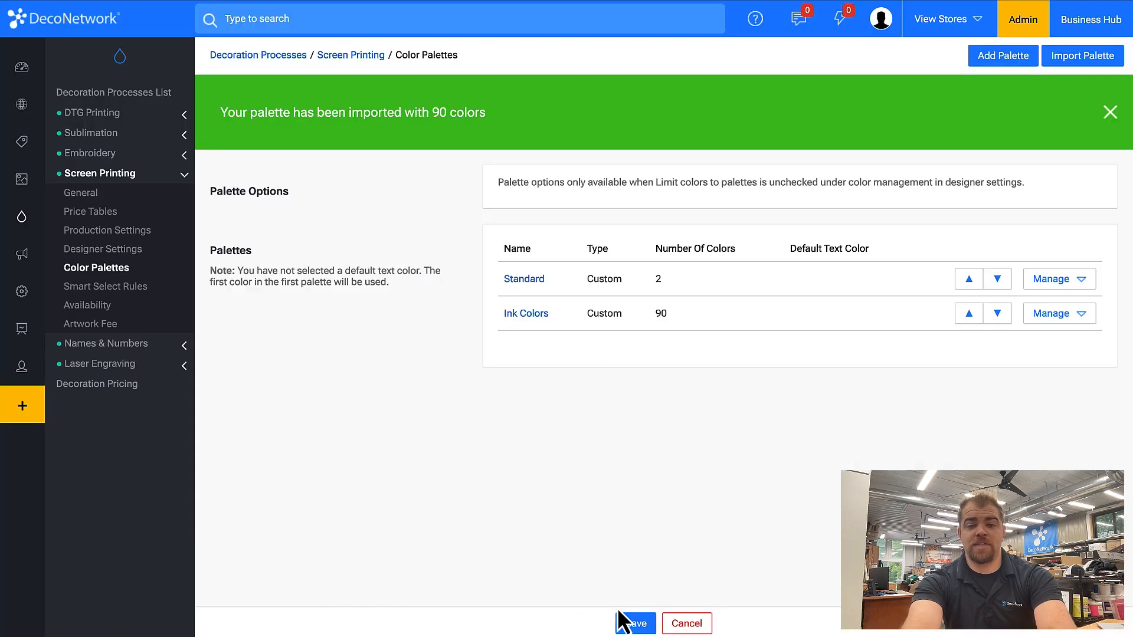
pyautogui.click(623, 623)
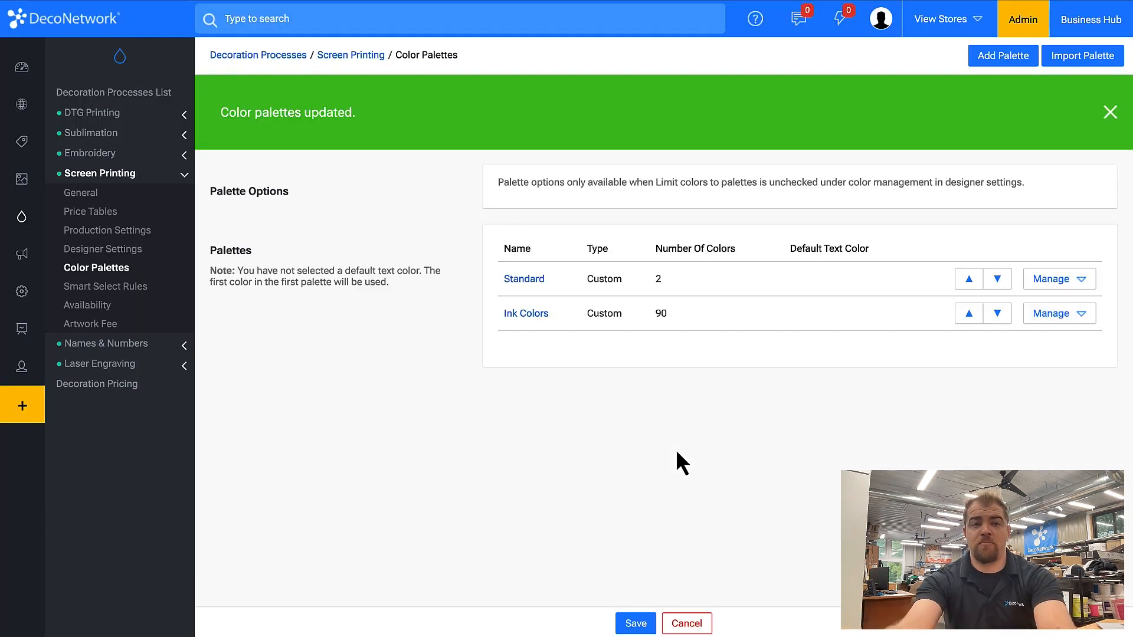
# Step: Start a palette import for the Embroidery process, naming it Embroidery Colors with CSV as the palette source
pyautogui.click(156, 153)
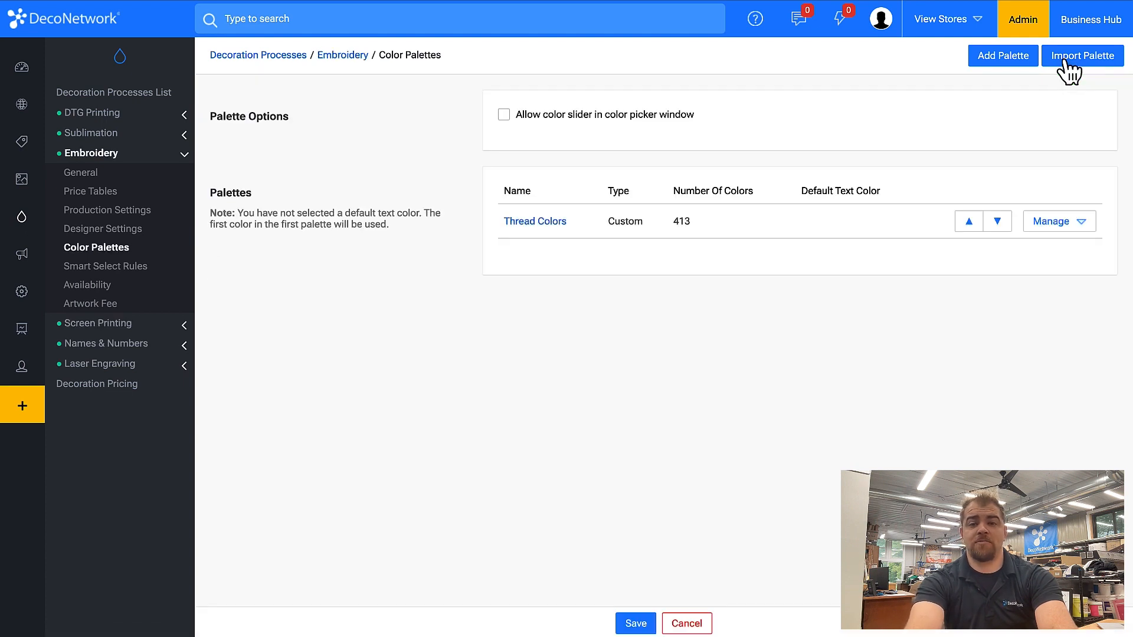
pyautogui.click(1066, 60)
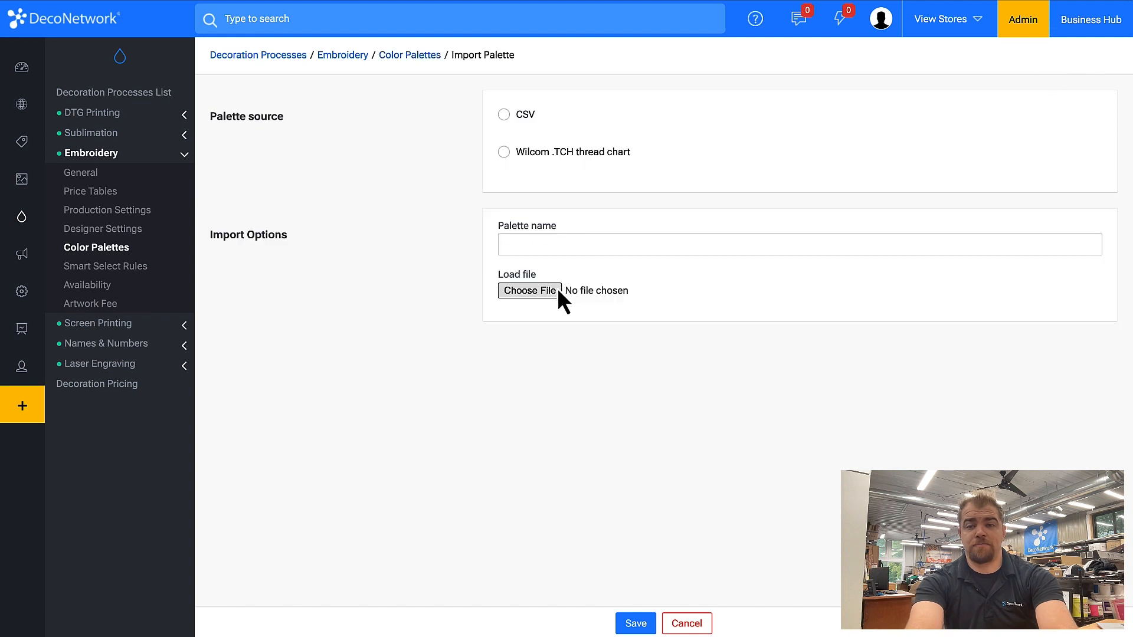
pyautogui.click(545, 243)
pyautogui.write('Emb')
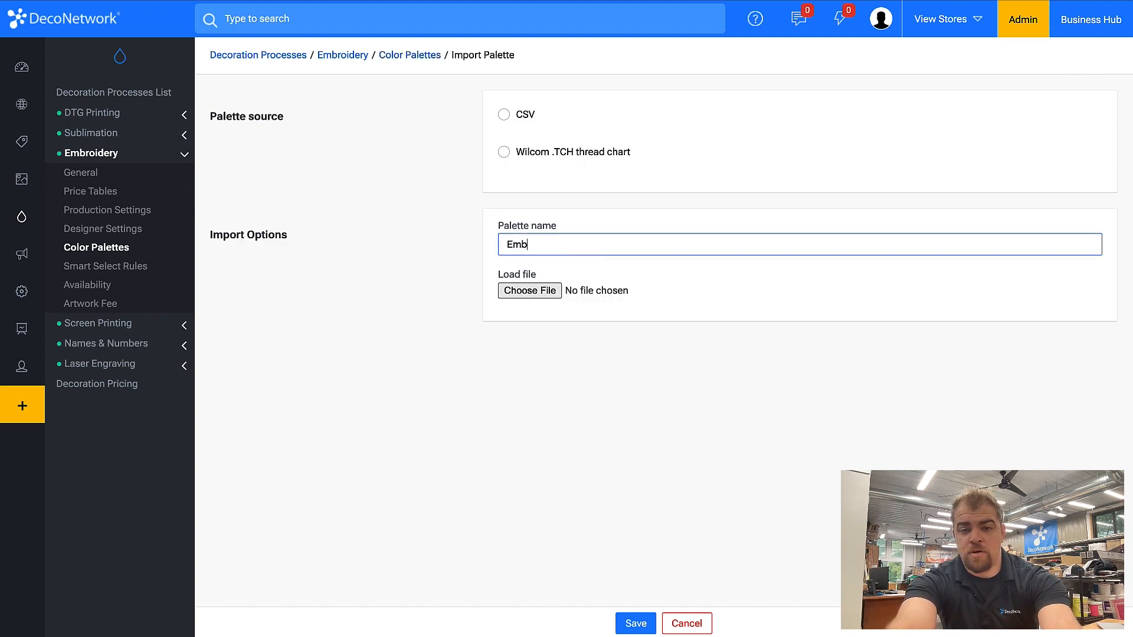
pyautogui.write('roidery Colors')
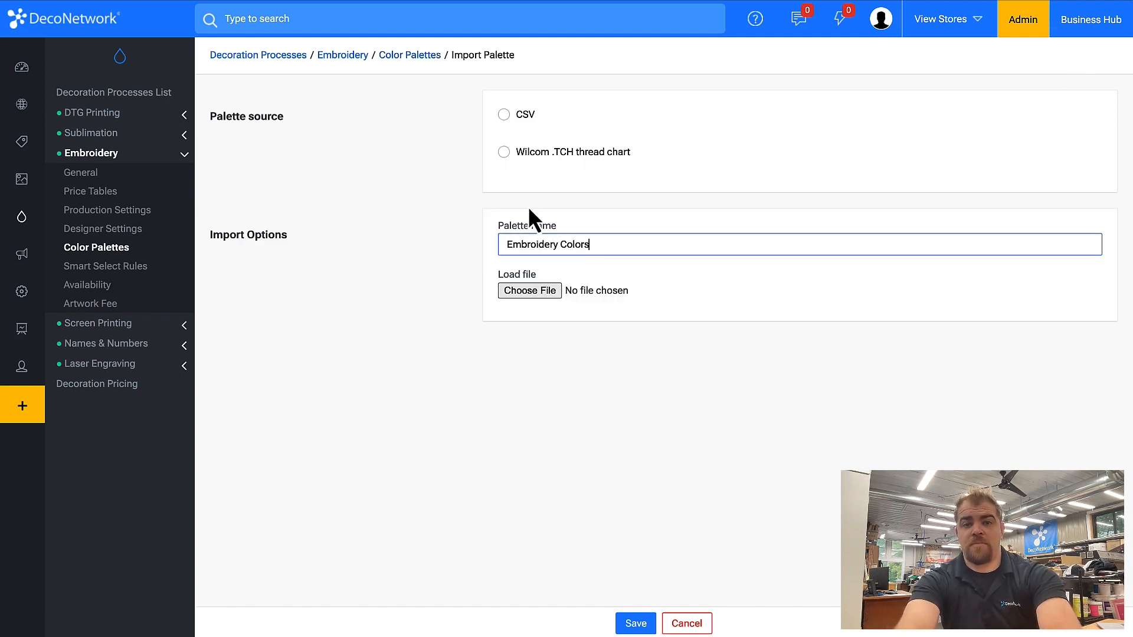
pyautogui.click(504, 115)
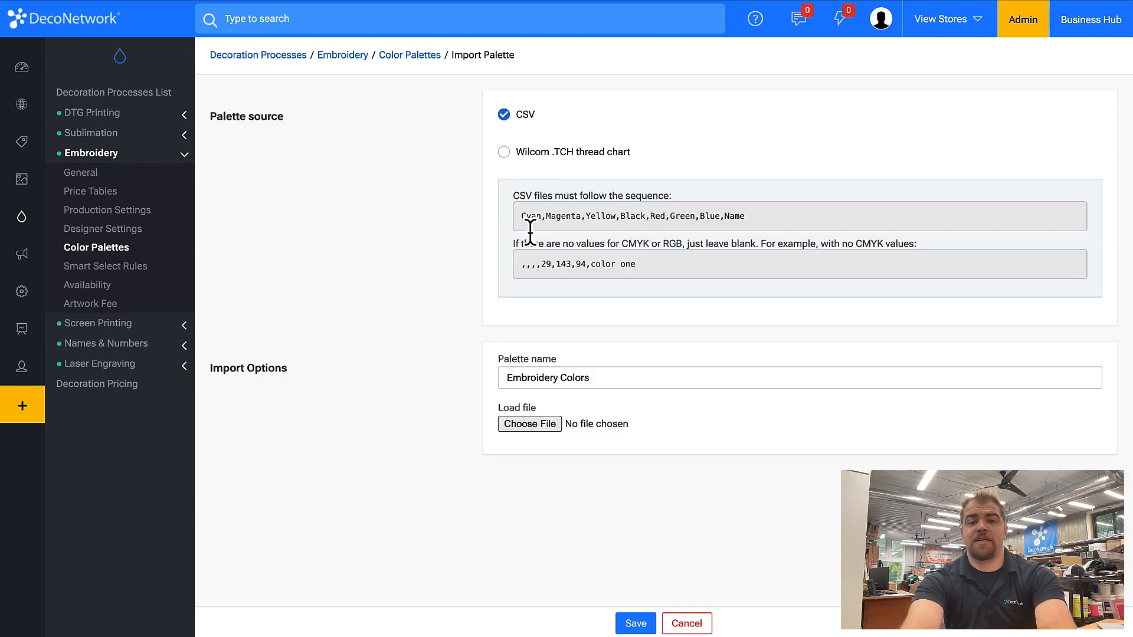
# Step: Load Ink + Embroidery Colors.csv from the Downloads folder and import it as the embroidery palette
pyautogui.click(538, 424)
pyautogui.scroll(-15, 478, 319)
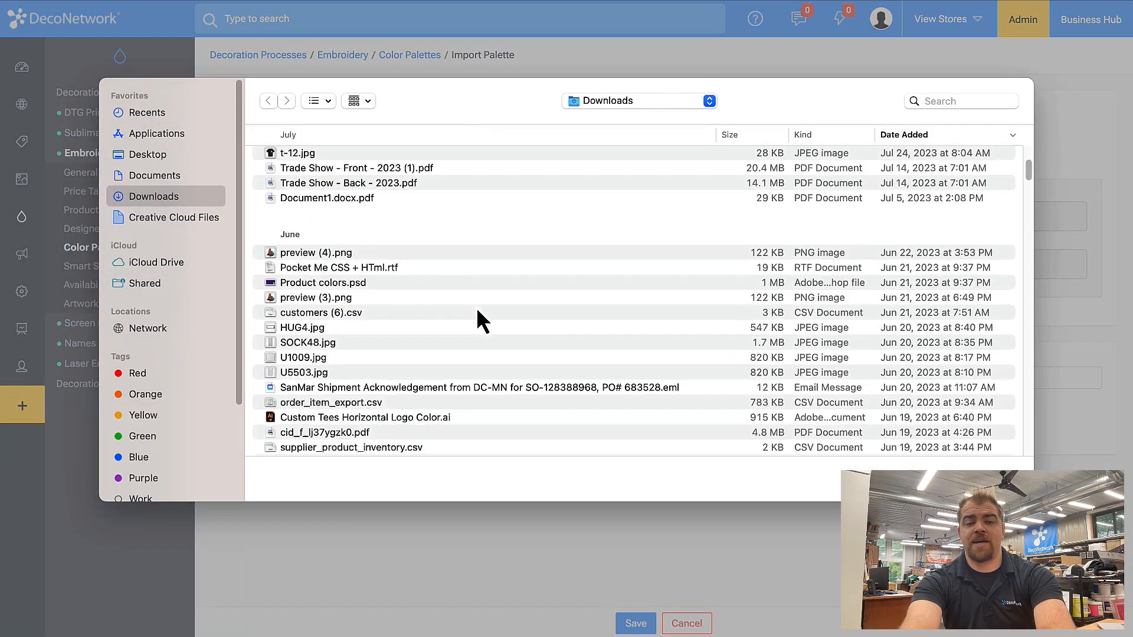
pyautogui.scroll(-15, 435, 385)
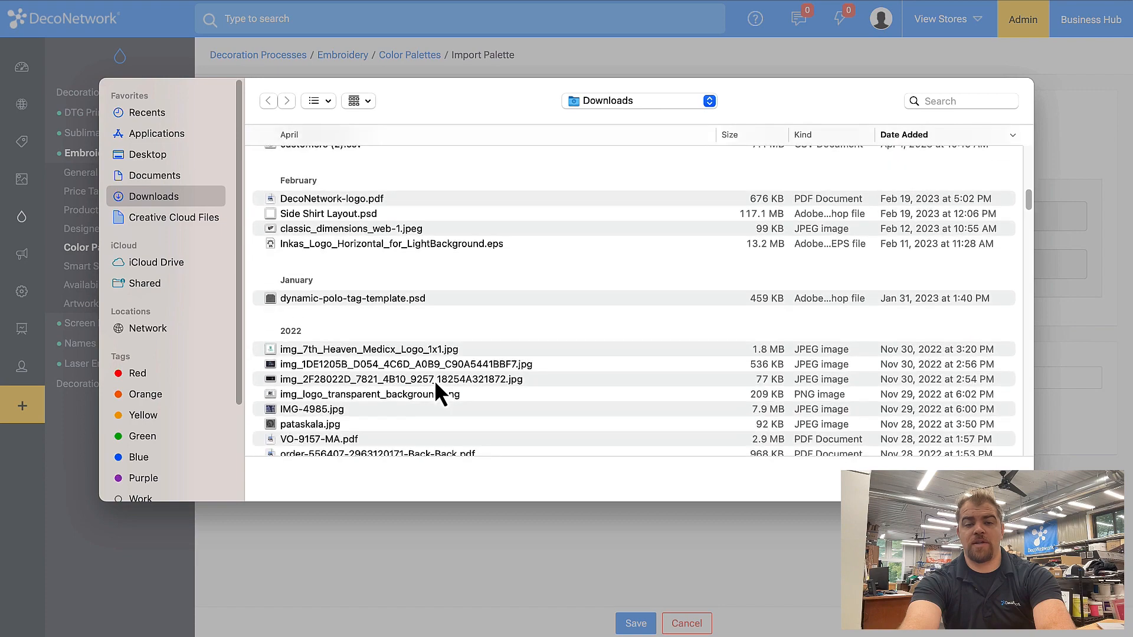
pyautogui.doubleClick(404, 321)
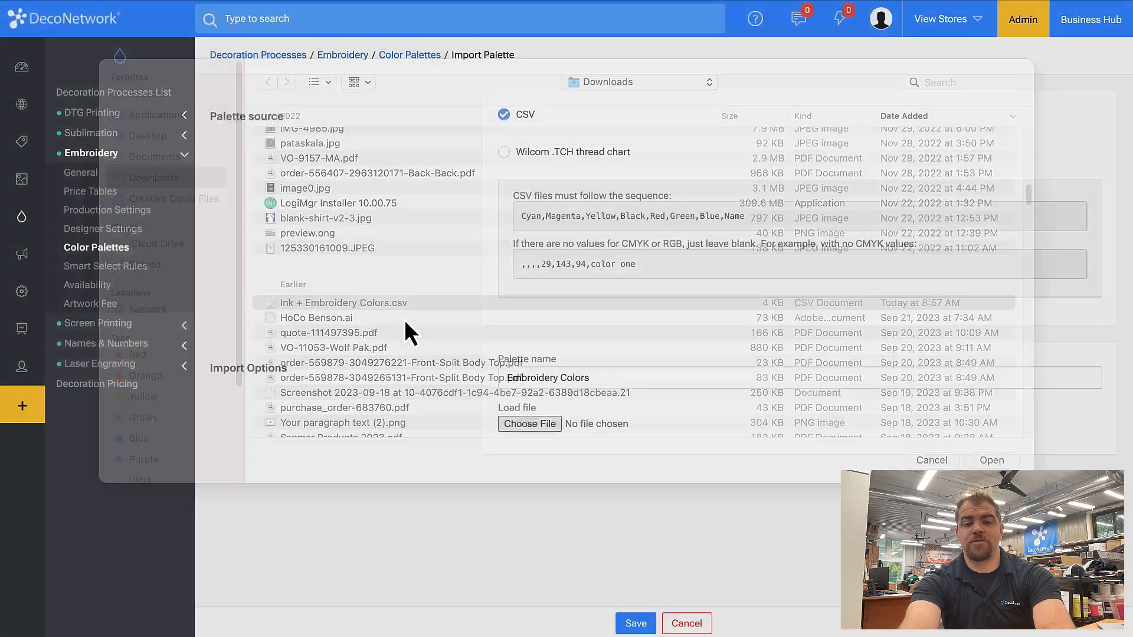
pyautogui.click(636, 624)
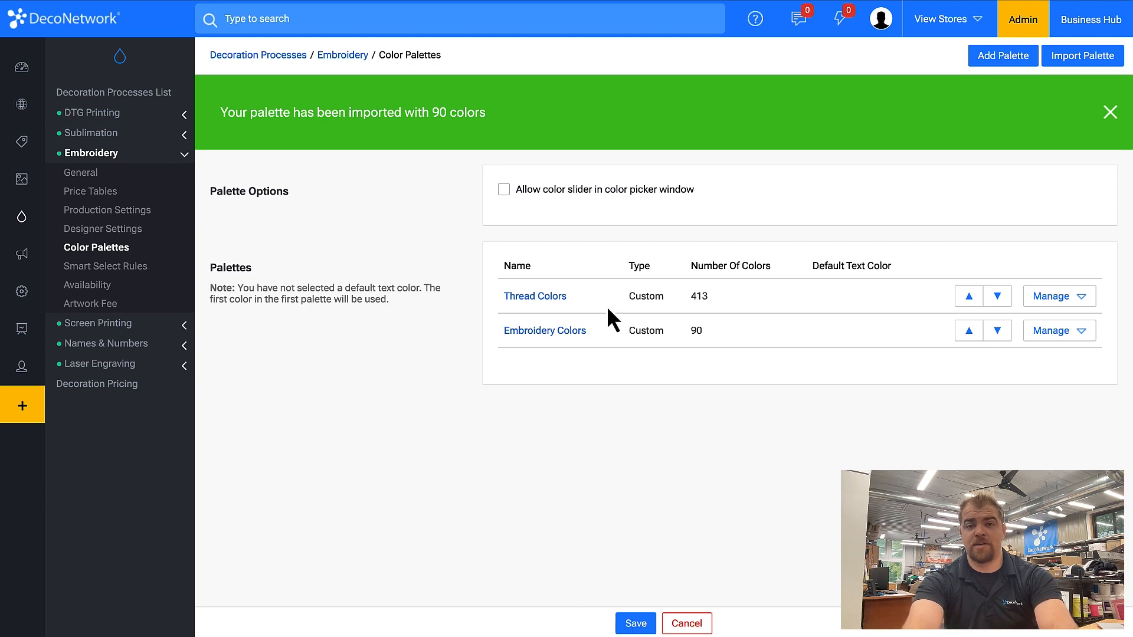
# Step: Allow the color slider in the embroidery color picker window and open the help and support options
pyautogui.click(540, 204)
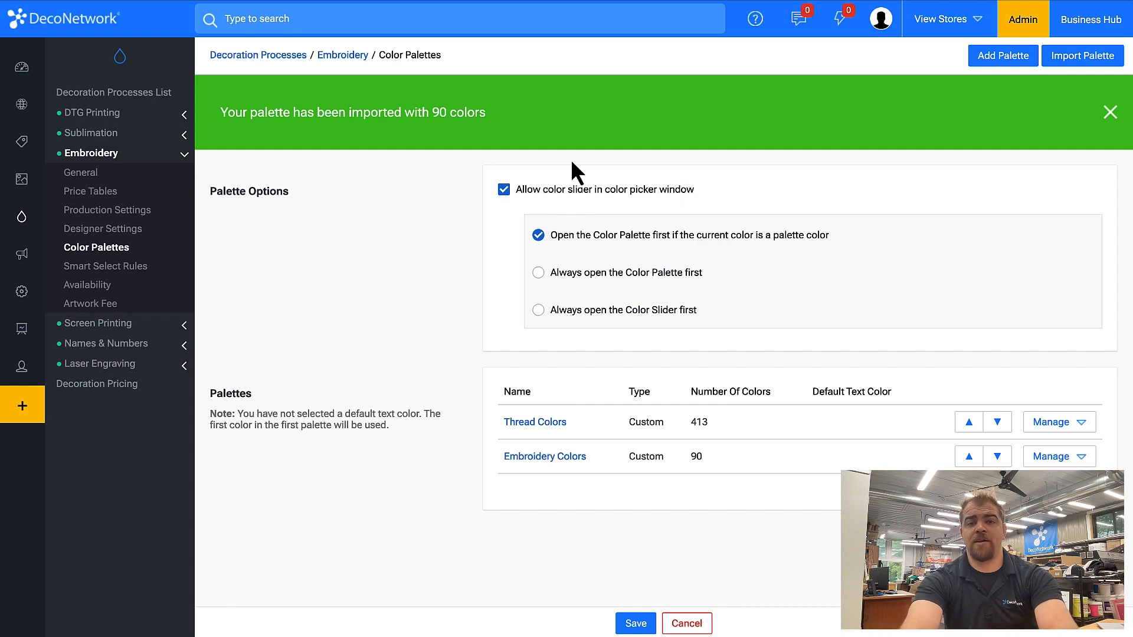
pyautogui.click(558, 13)
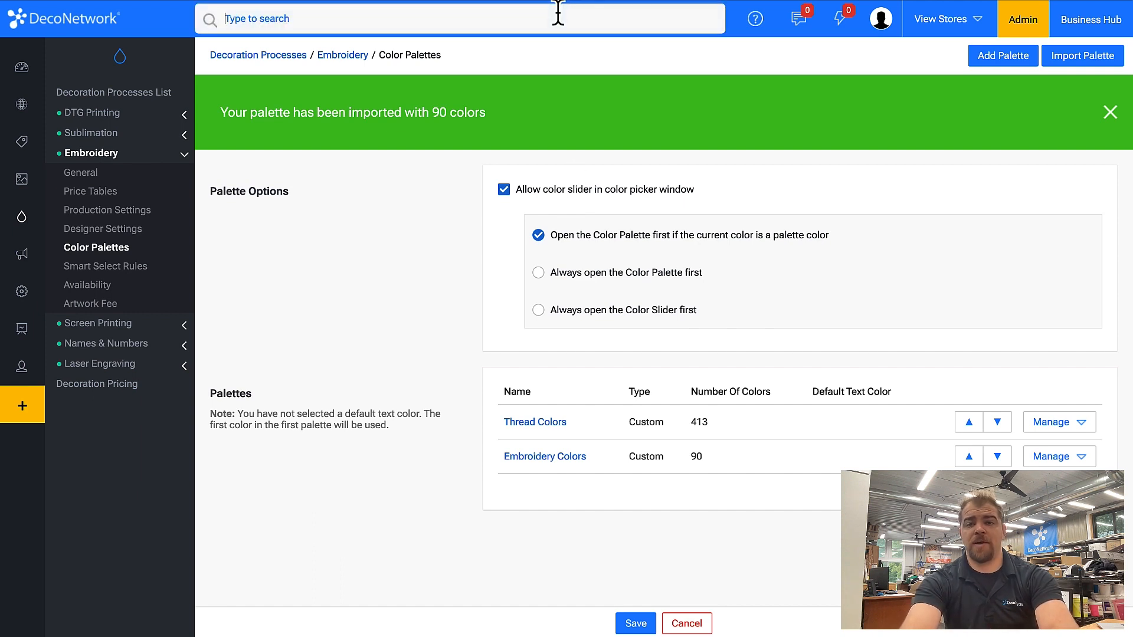
pyautogui.click(763, 25)
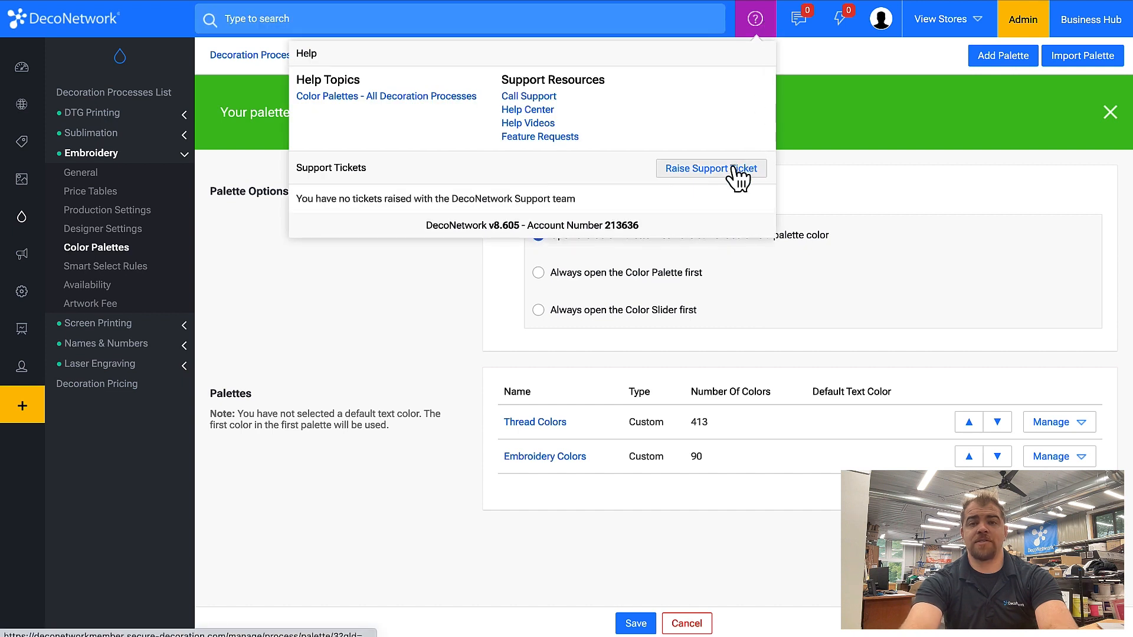